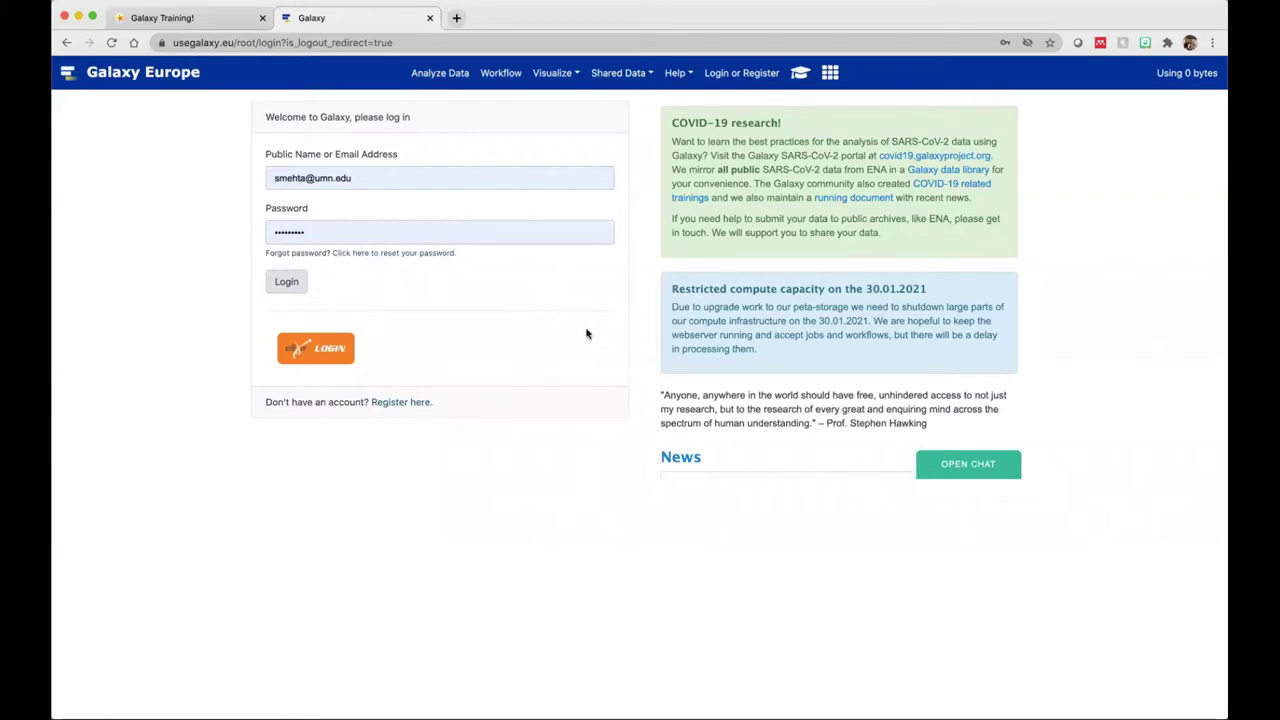
Log in, create a new empty history, and open Shared Data > Data Libraries.
click(287, 283)
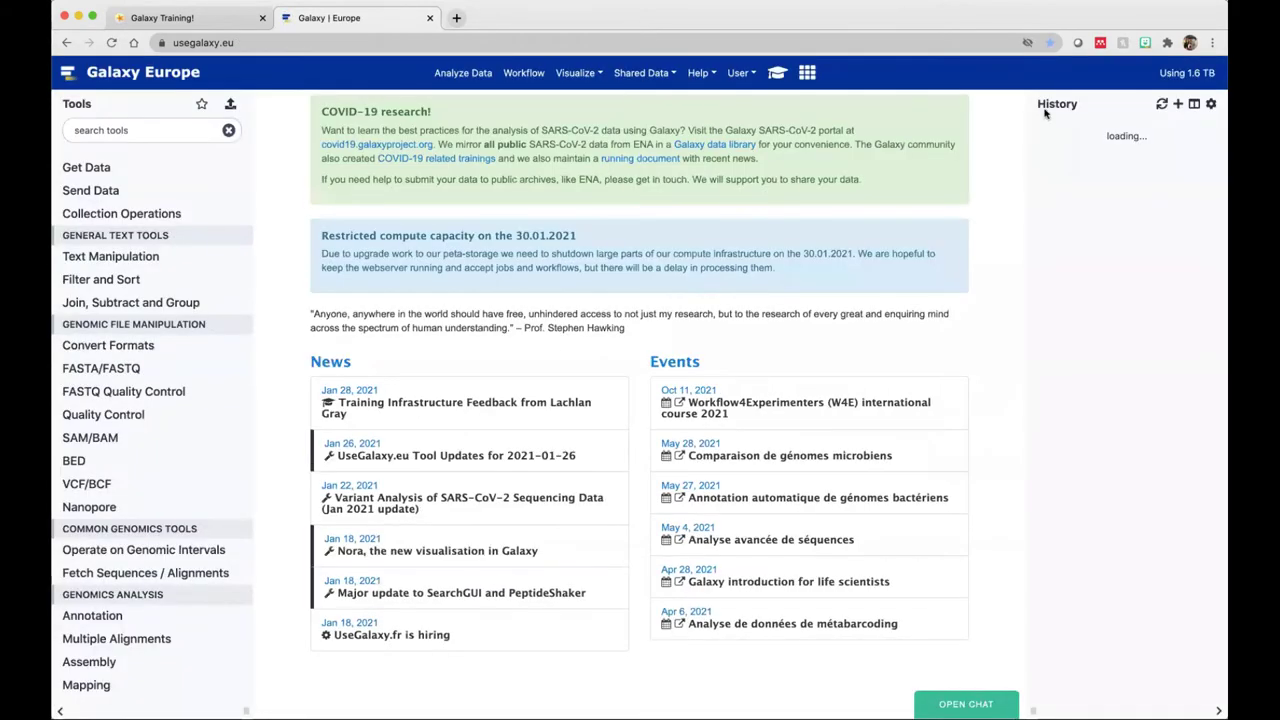
click(1178, 104)
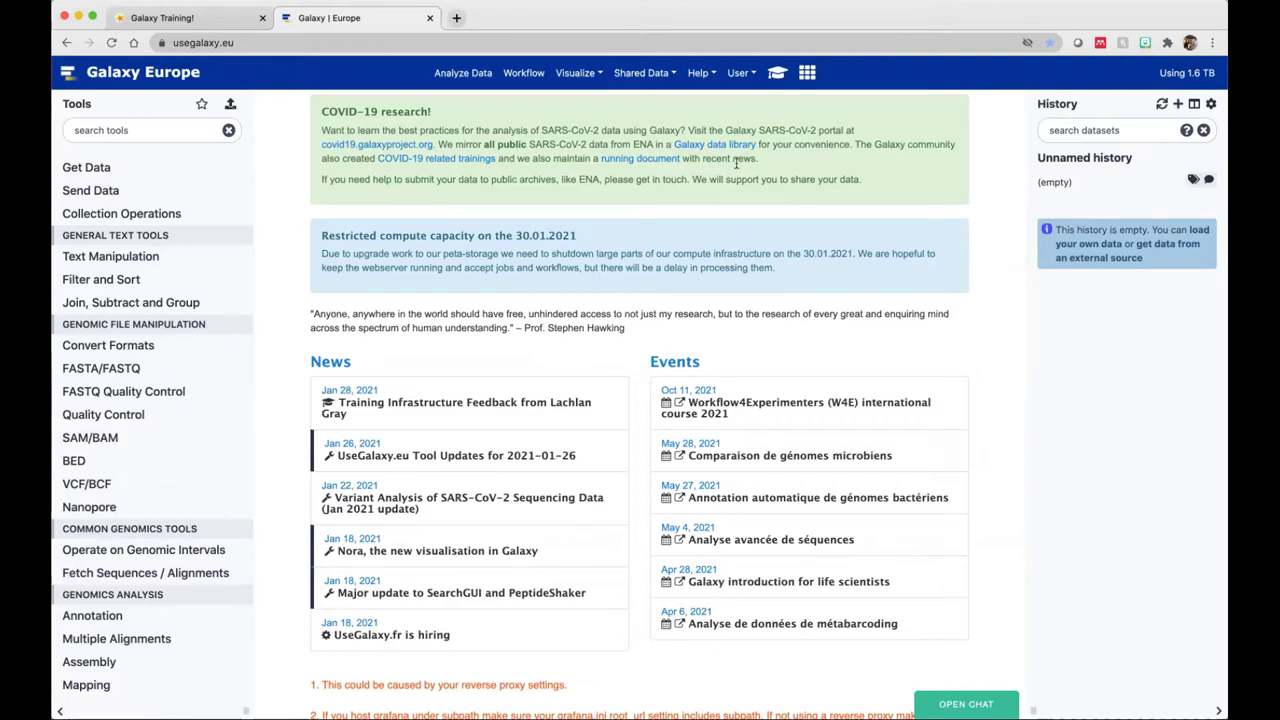
click(648, 78)
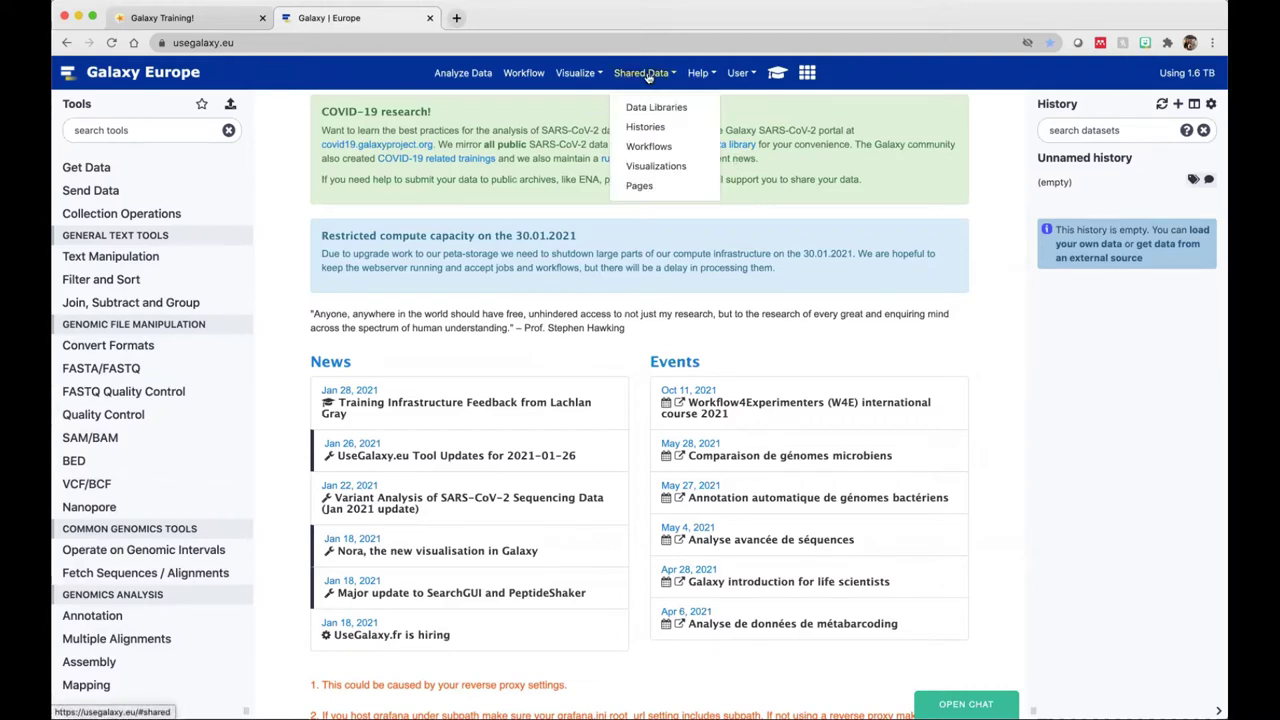
click(661, 109)
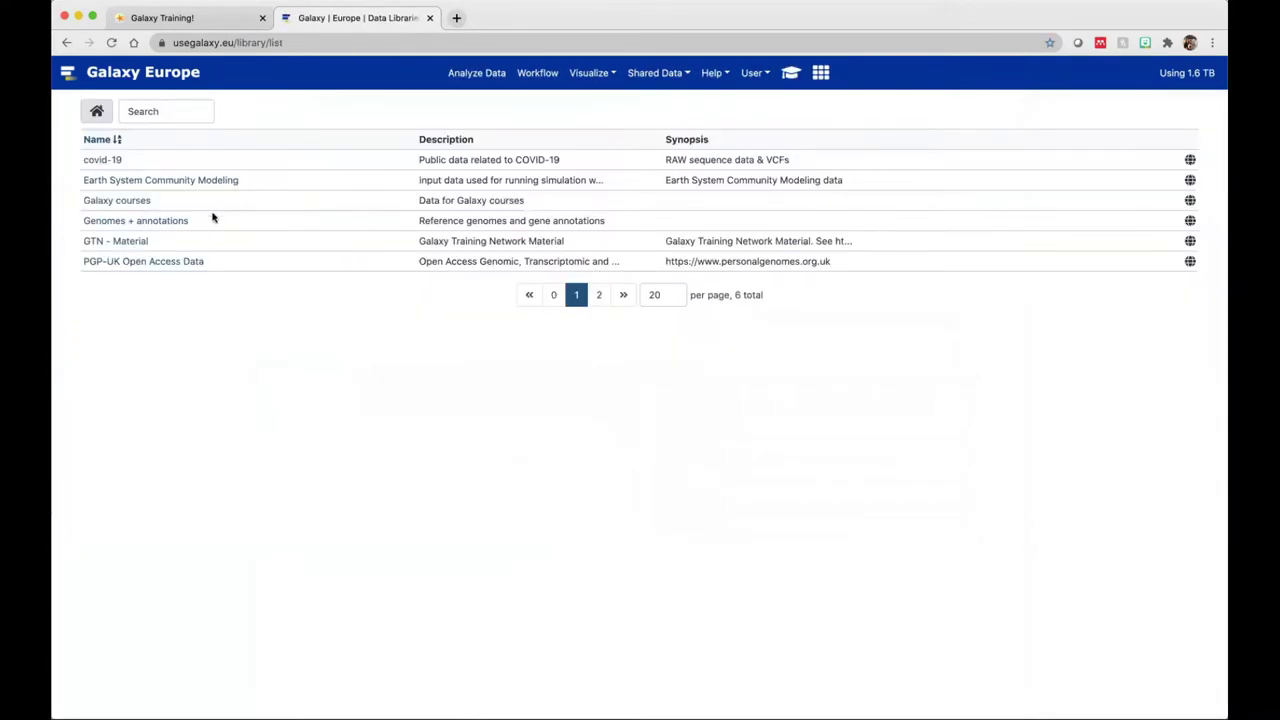
Browse GTN - Material > Proteomics > Proteogenomics 3: Novel peptide analysis > zenodo.1489208 folder.
click(125, 246)
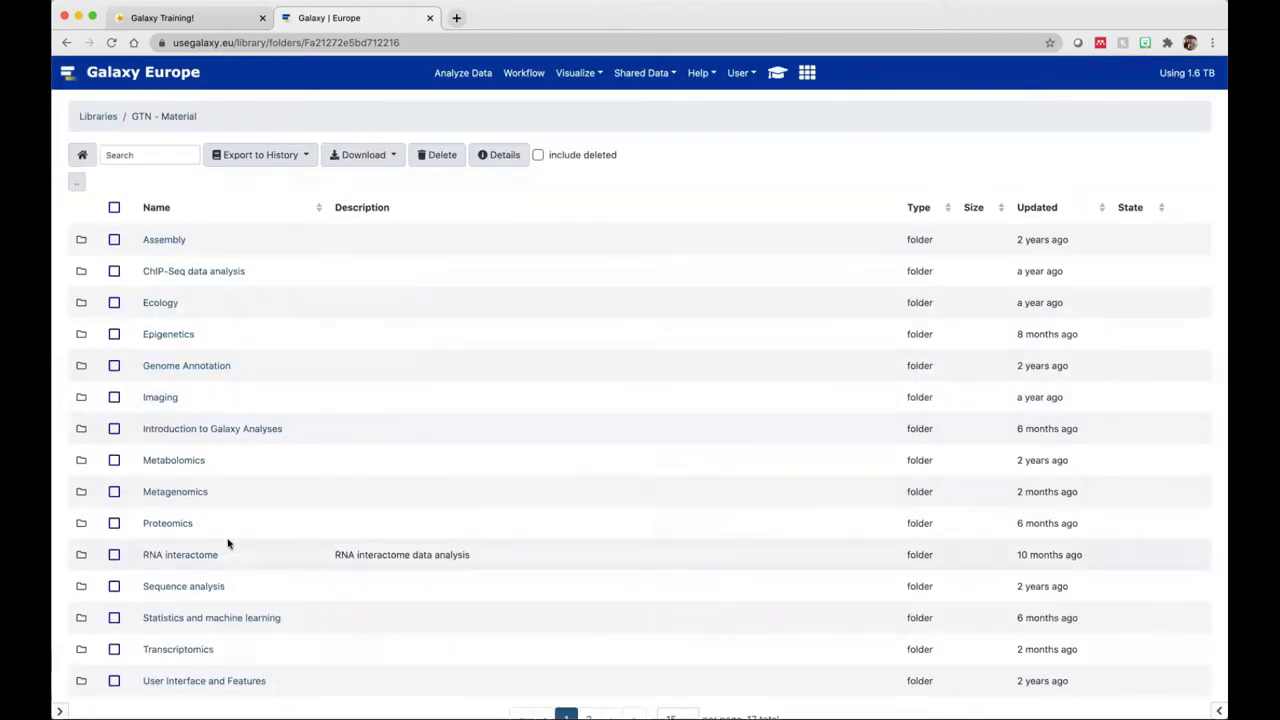
click(172, 526)
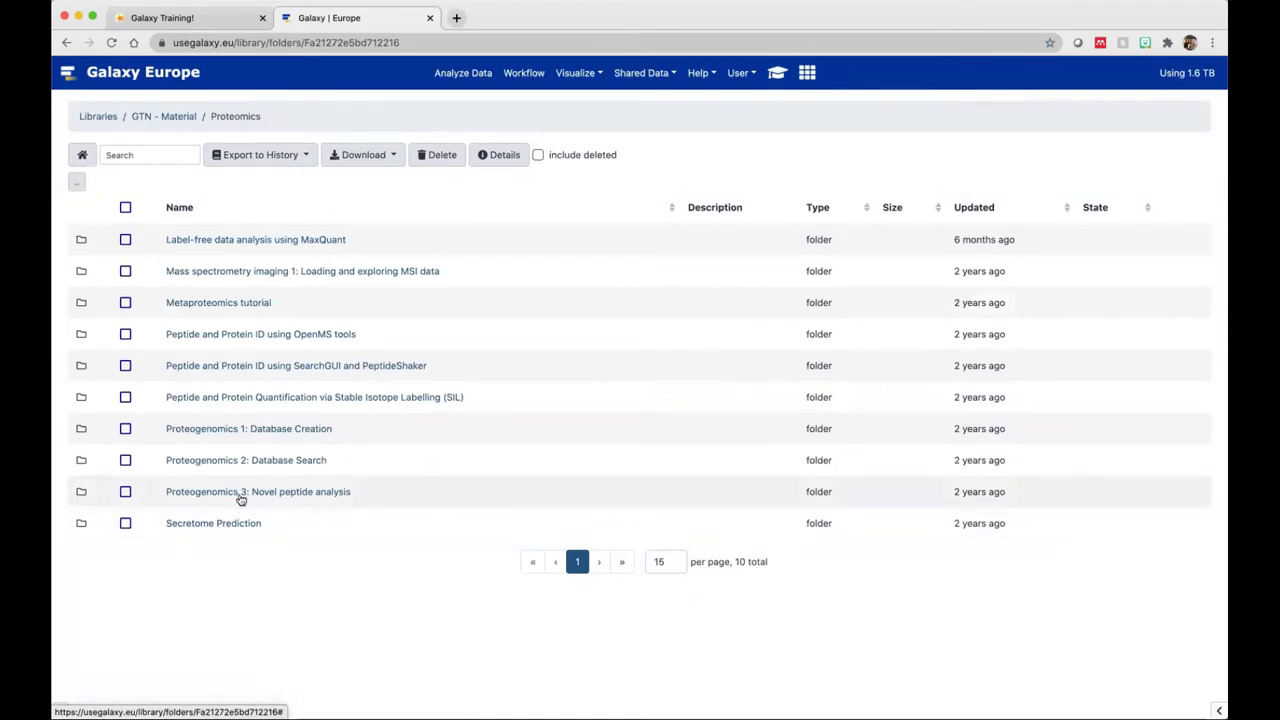
click(309, 492)
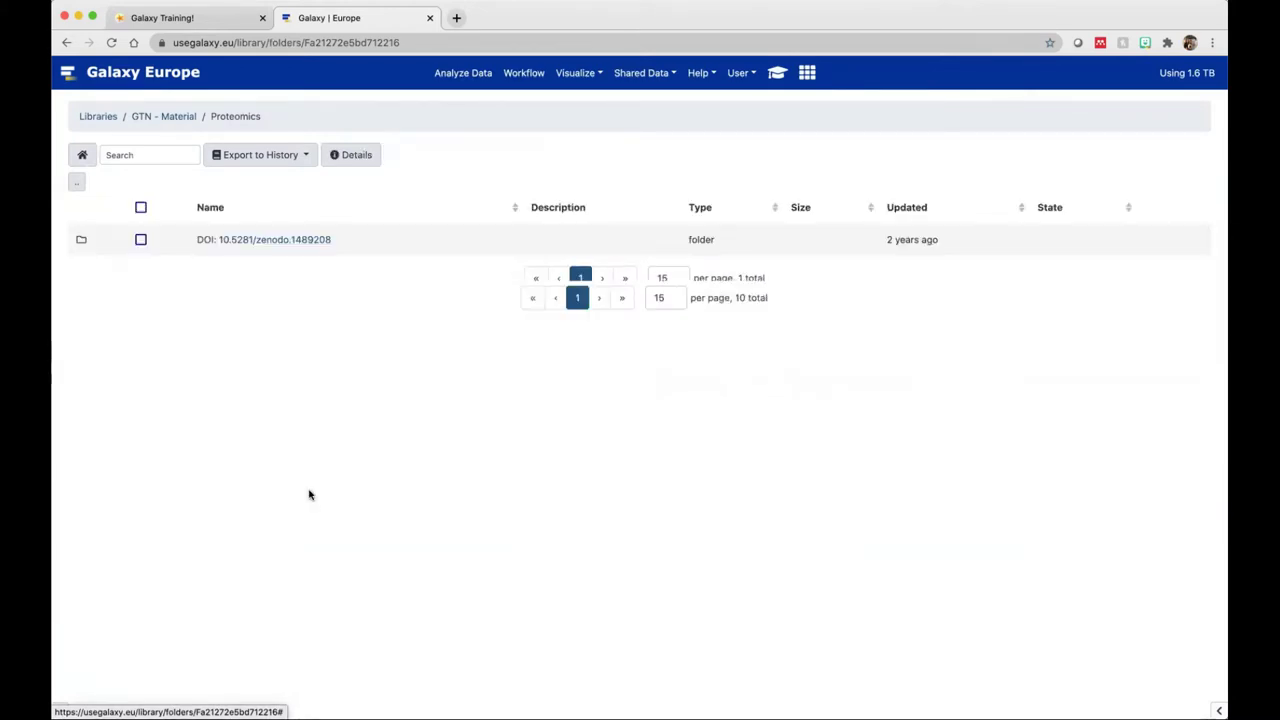
click(297, 245)
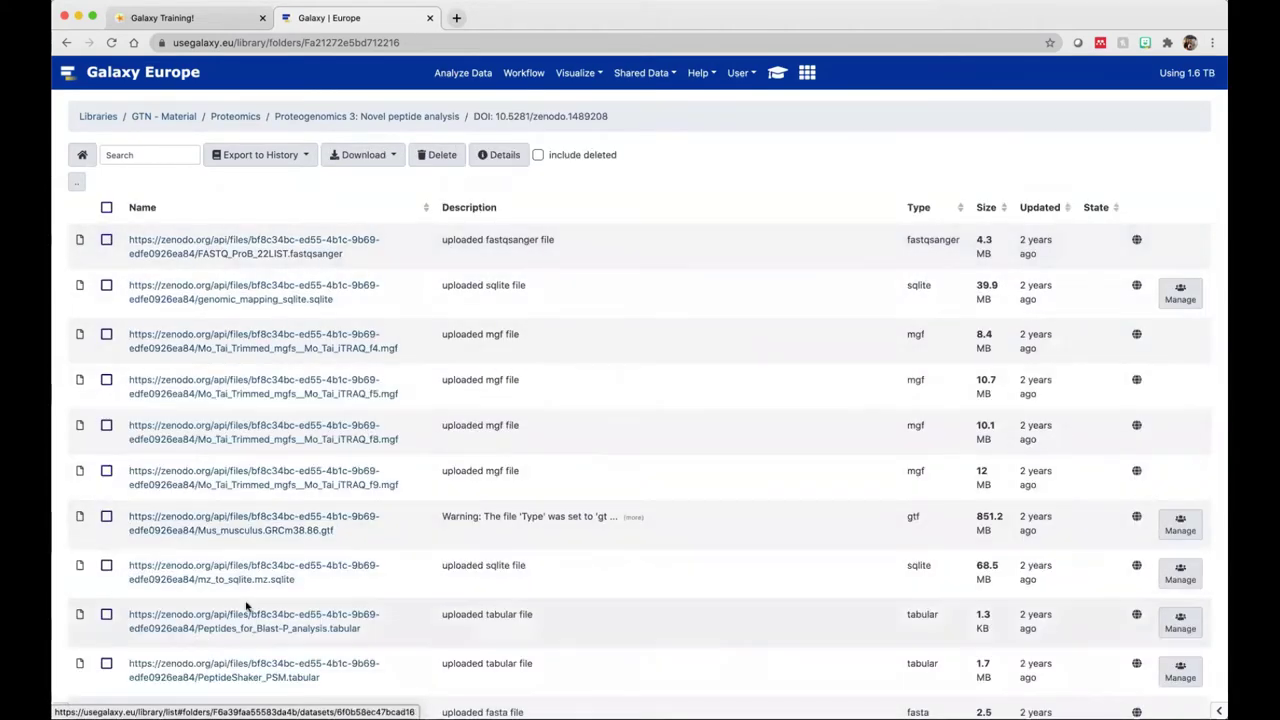
Select genomic_mapping_sqlite, Mus_musculus GRCm38.86 GTF, mz_to_sqlite, Peptides_for_Blast-P_analysis and PeptideShaker_PSM.
scroll(246, 606, down, 2)
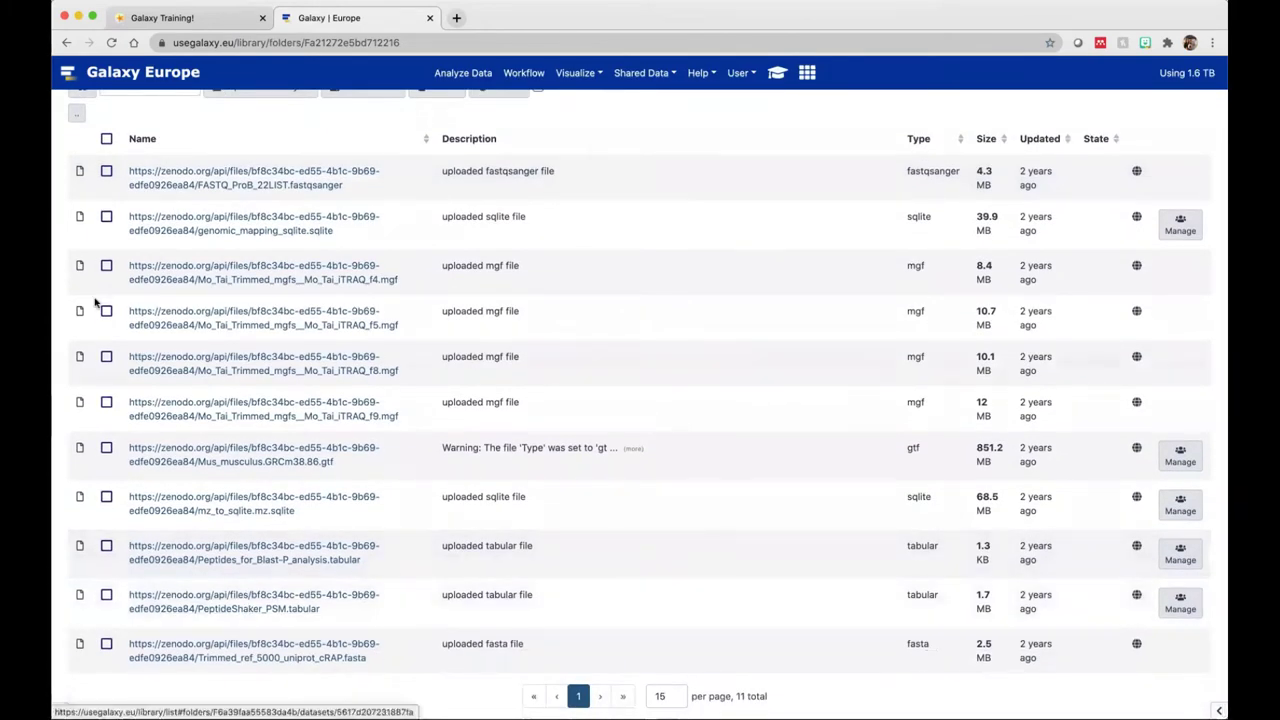
click(106, 217)
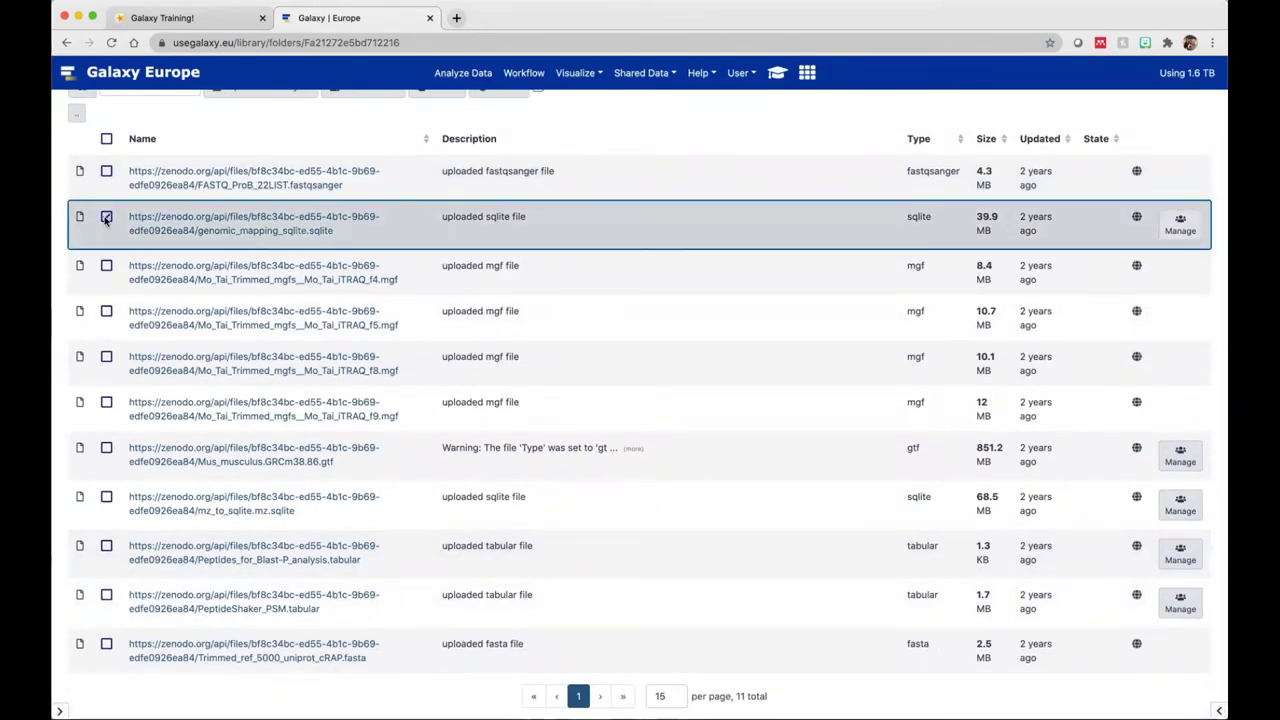
click(106, 448)
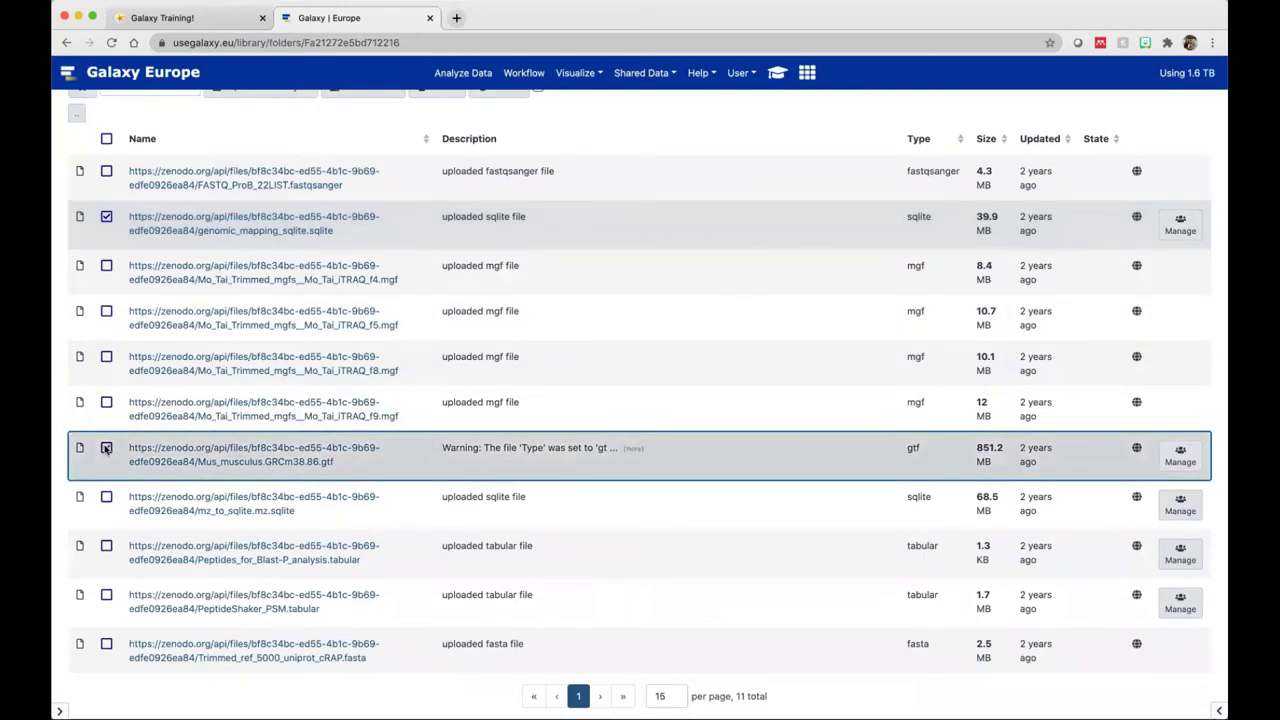
click(106, 497)
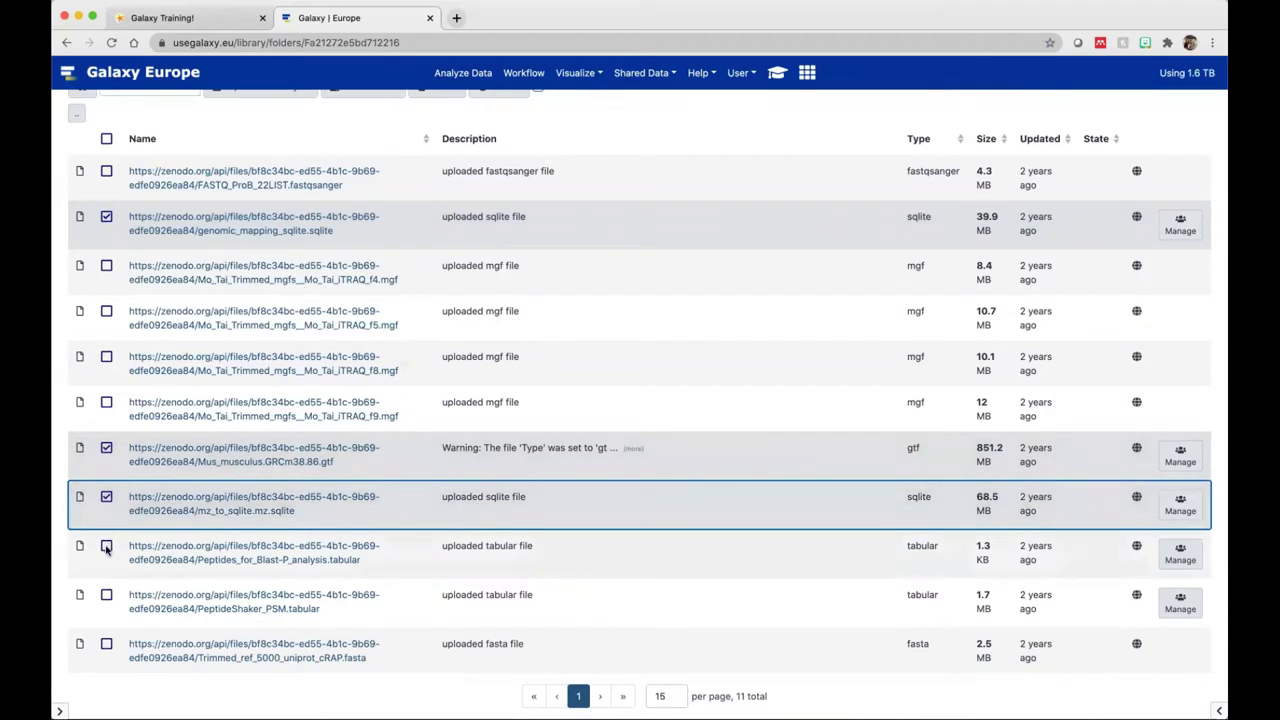
click(106, 546)
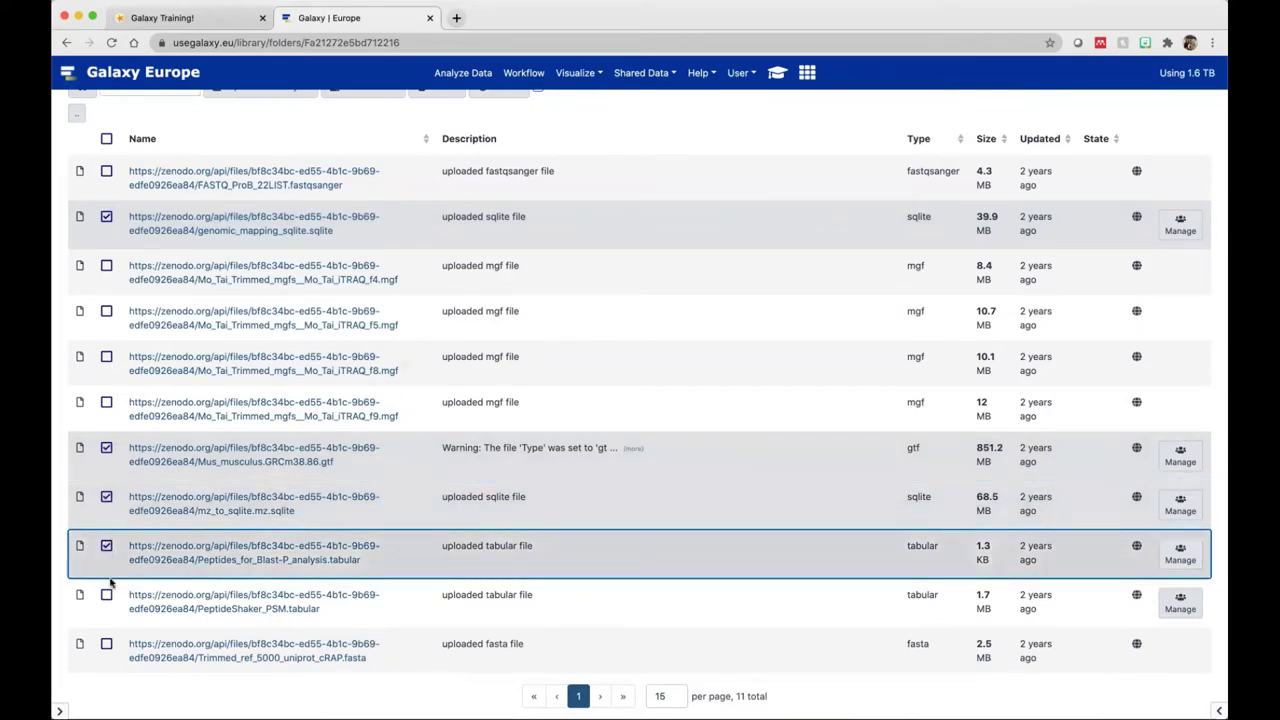
click(107, 595)
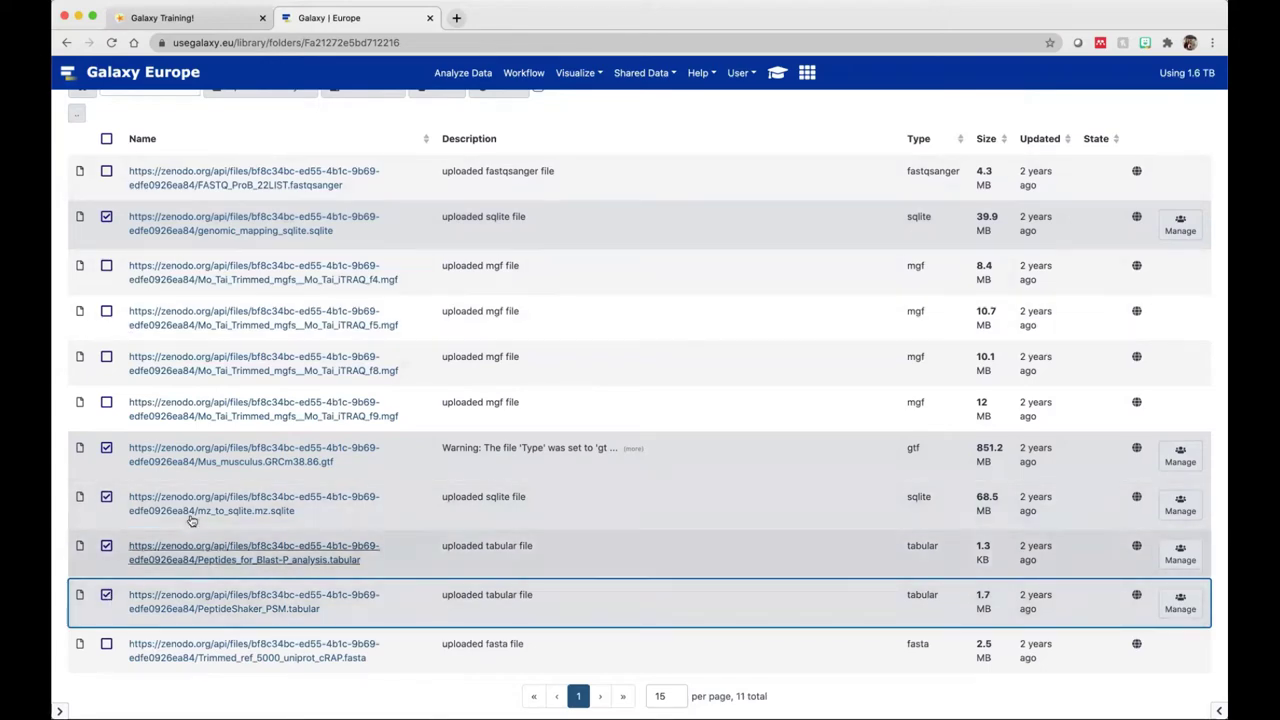
scroll(195, 512, up, 2)
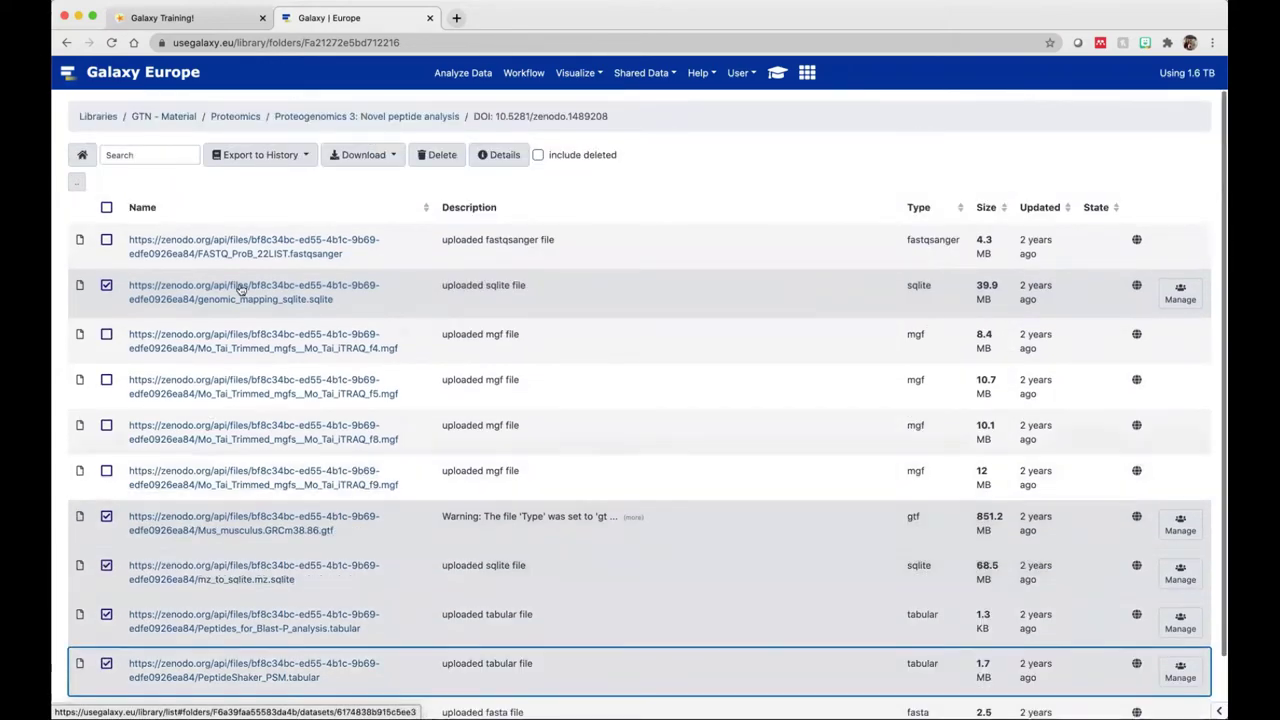
Export the five files as datasets into a new history named 'Novel peptide analysis'.
click(292, 158)
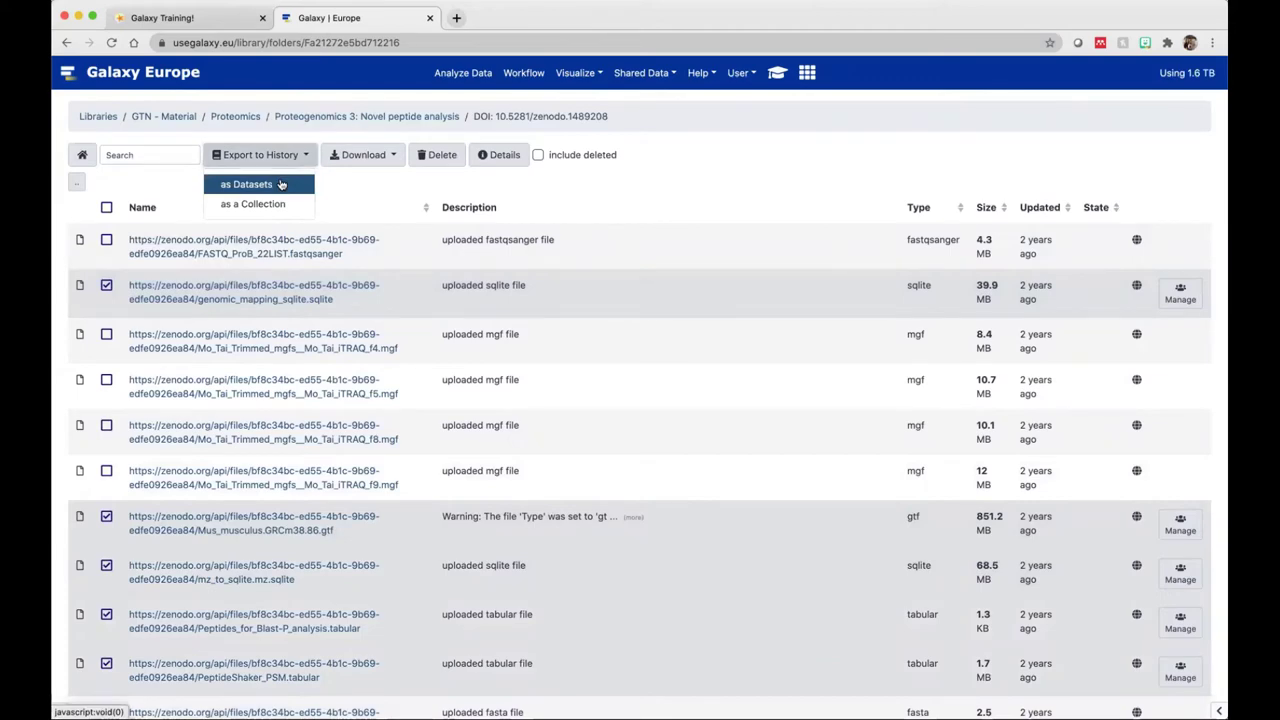
click(281, 184)
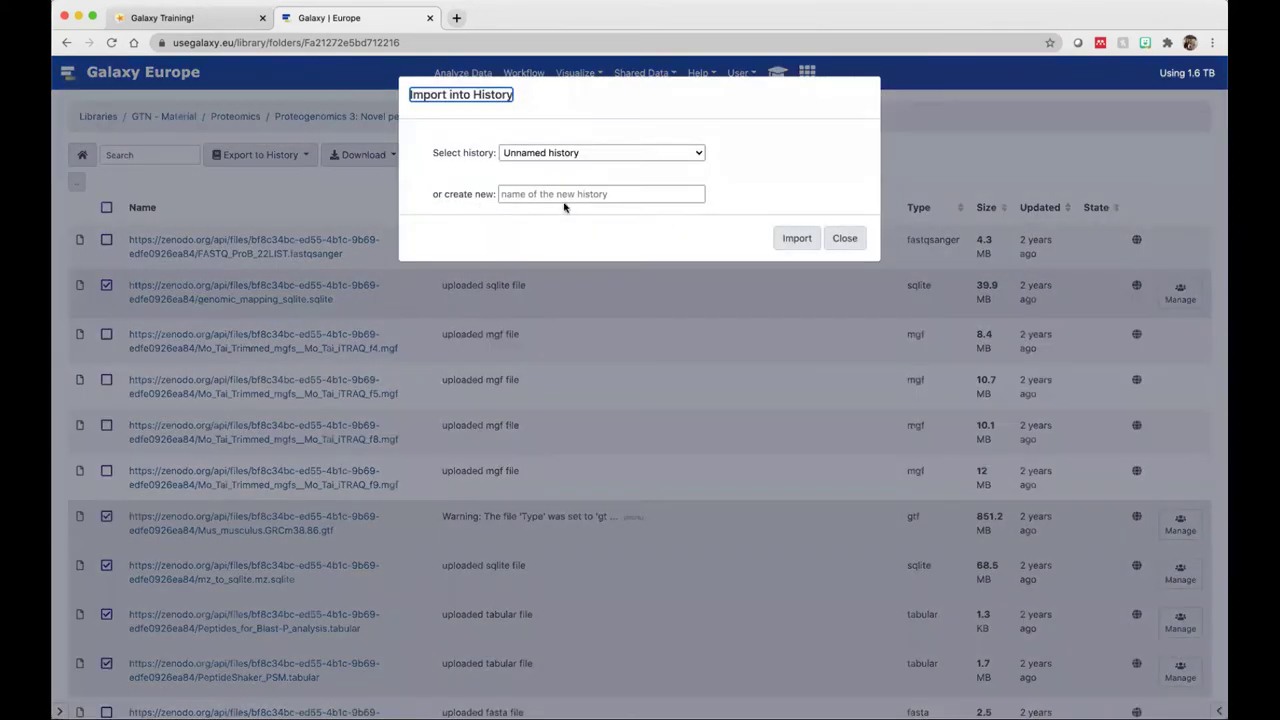
click(581, 196)
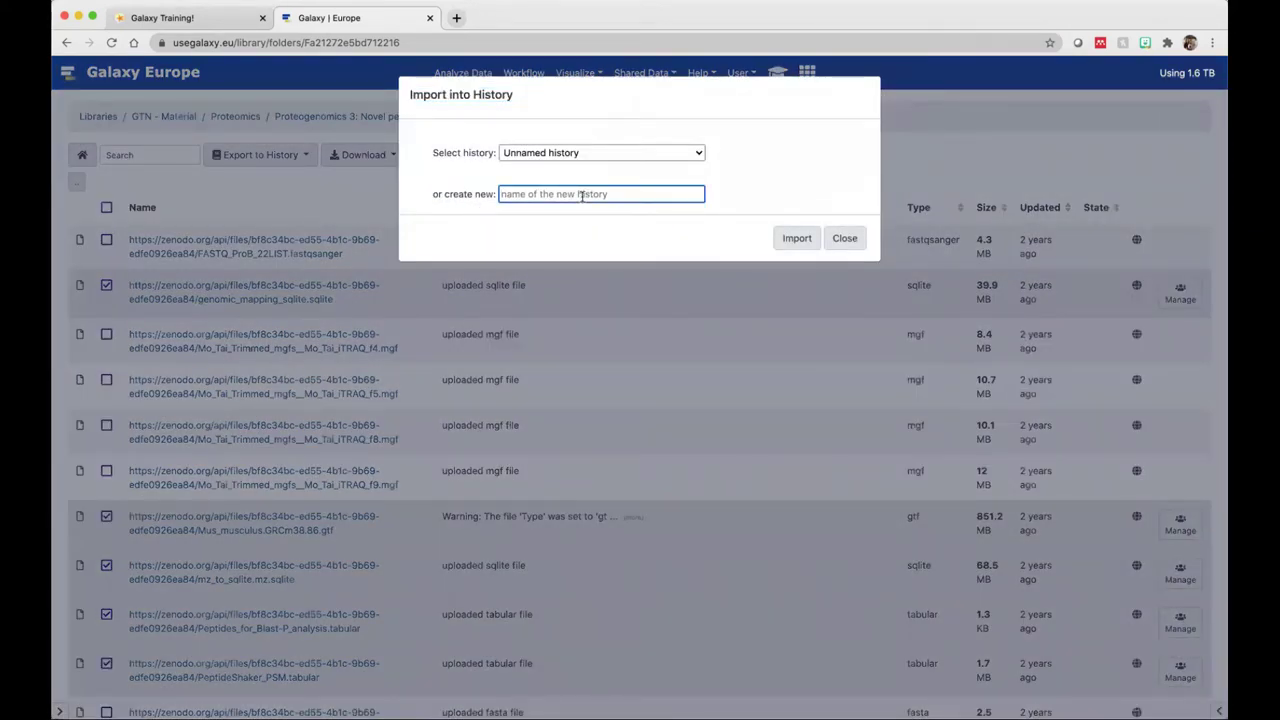
text(Novel peptide analysis)
click(792, 240)
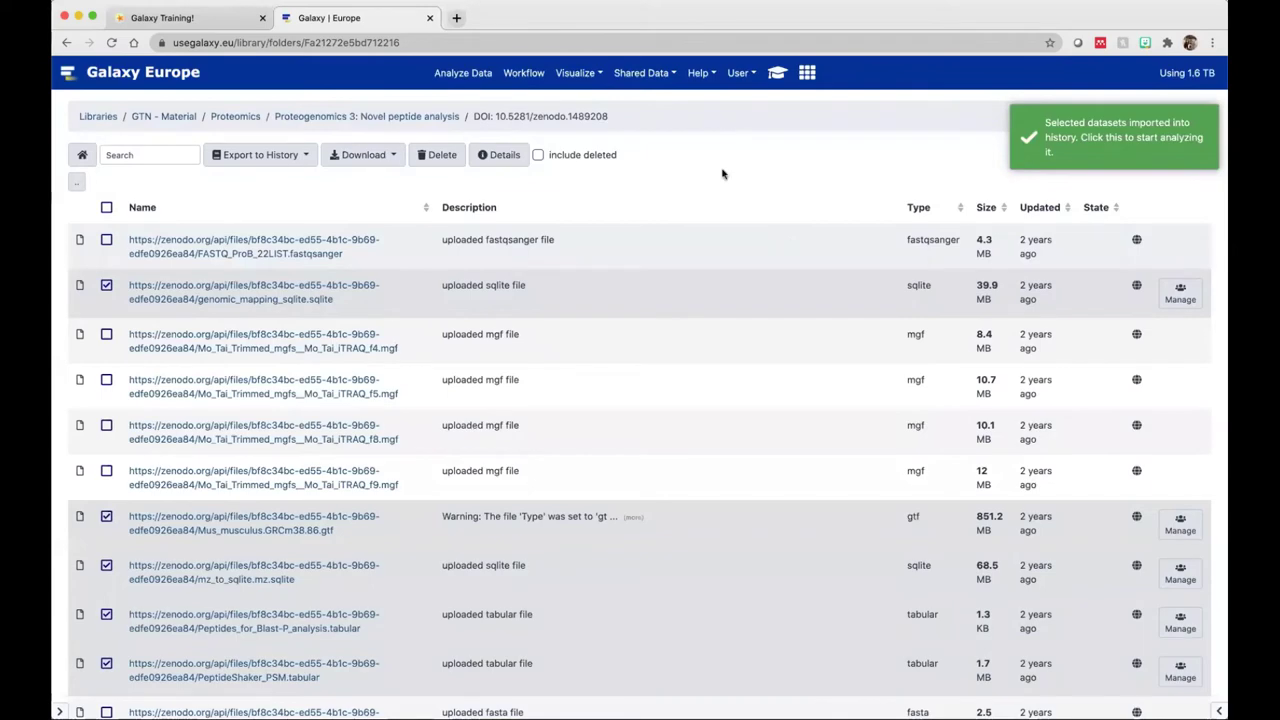
Return to Analyze Data, then open the Shared Data > Histories list of published histories.
click(480, 76)
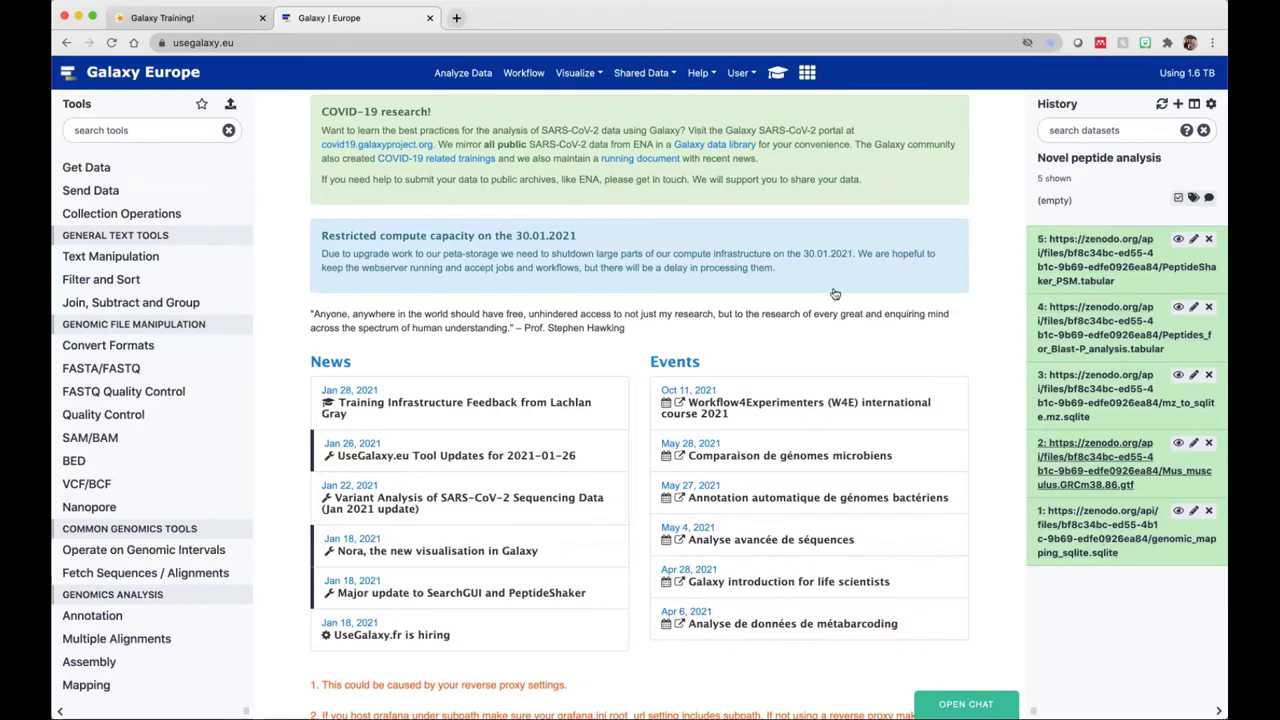
click(668, 85)
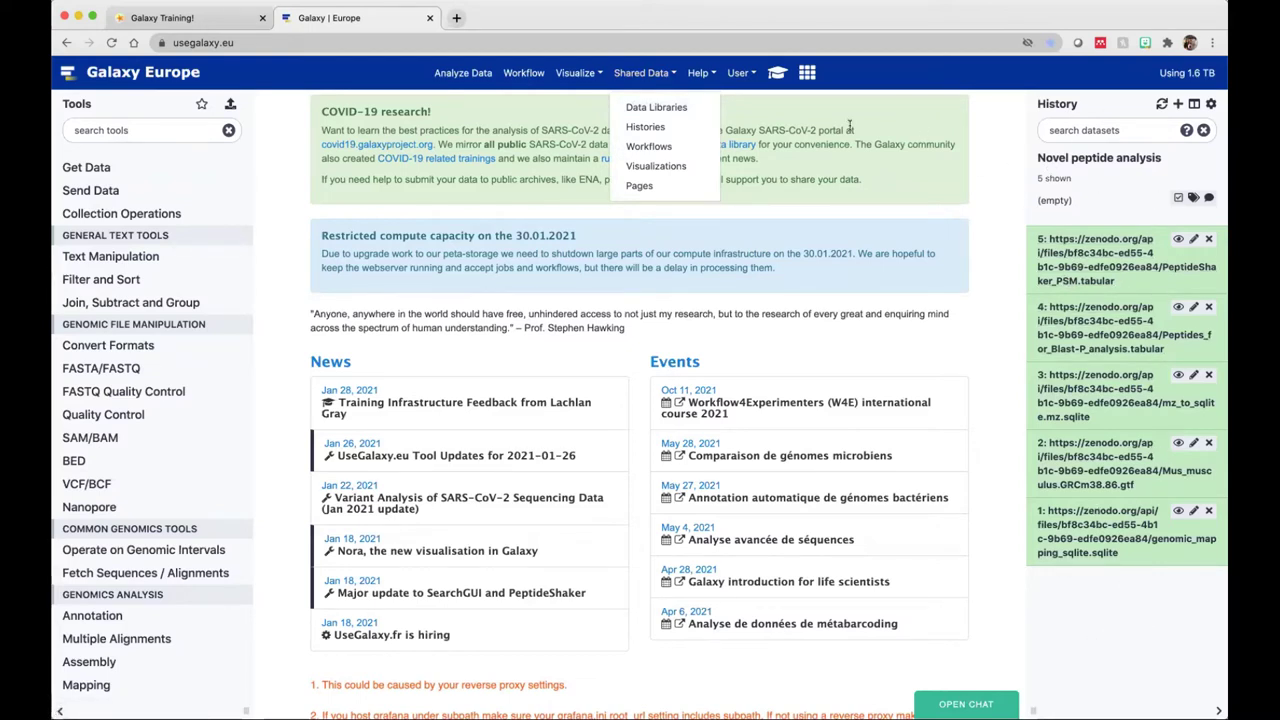
click(684, 131)
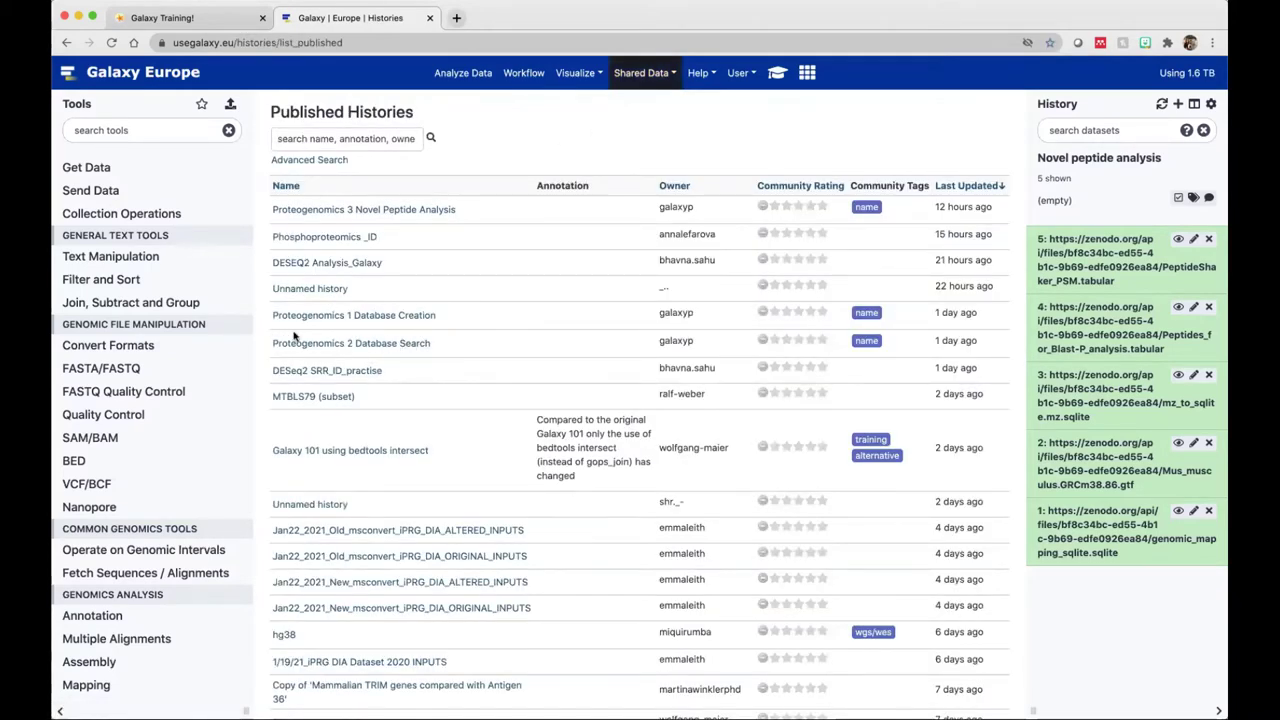
Import the published Proteogenomics 2 Database Search history and go back to the analysis page.
click(379, 343)
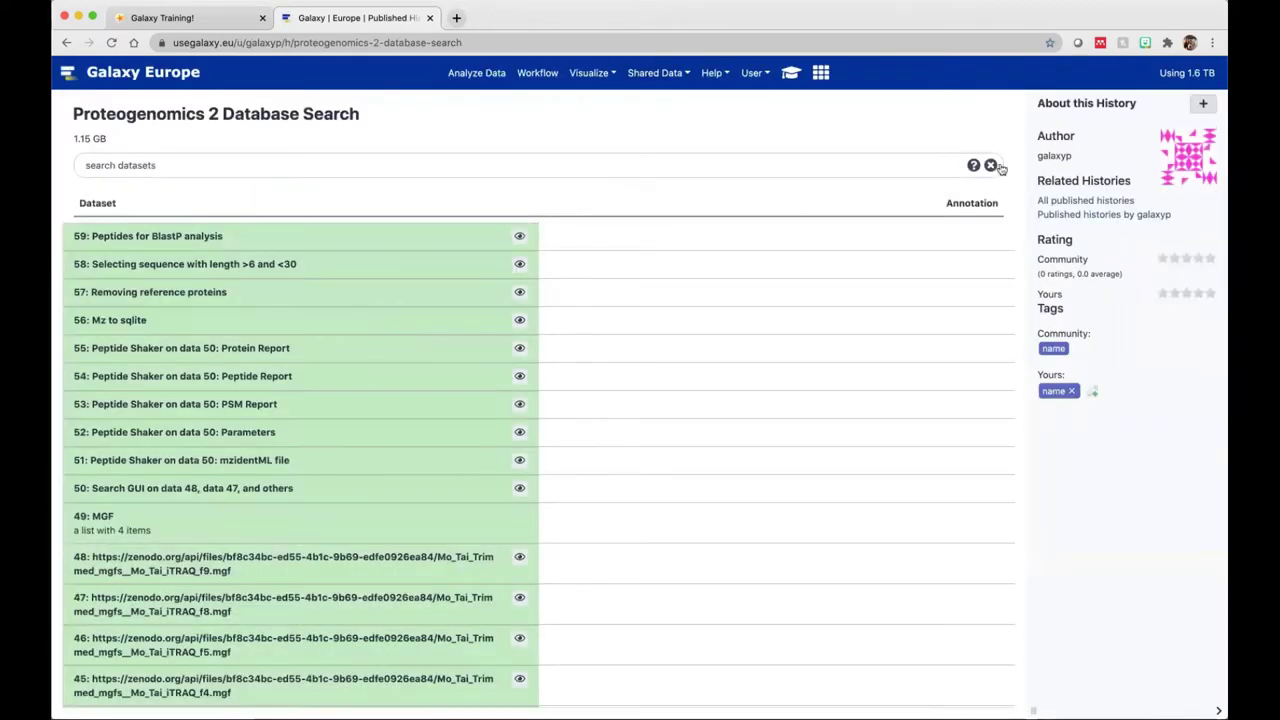
click(1204, 106)
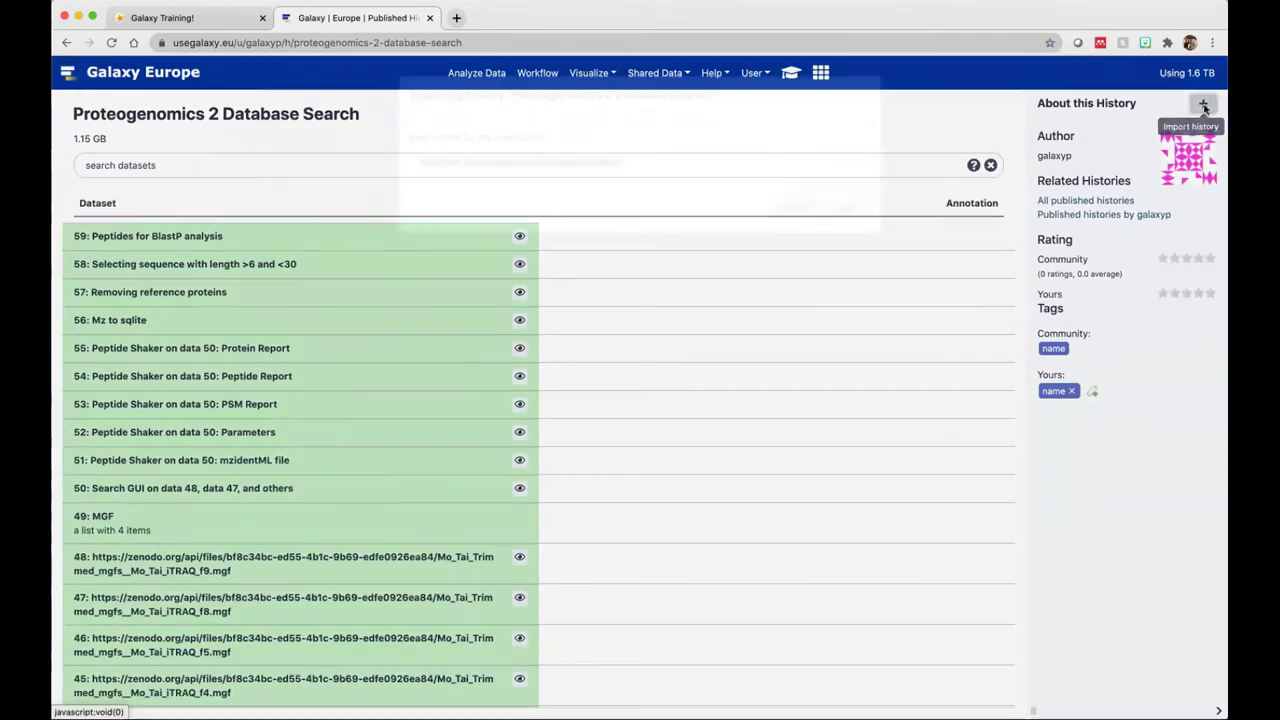
click(853, 206)
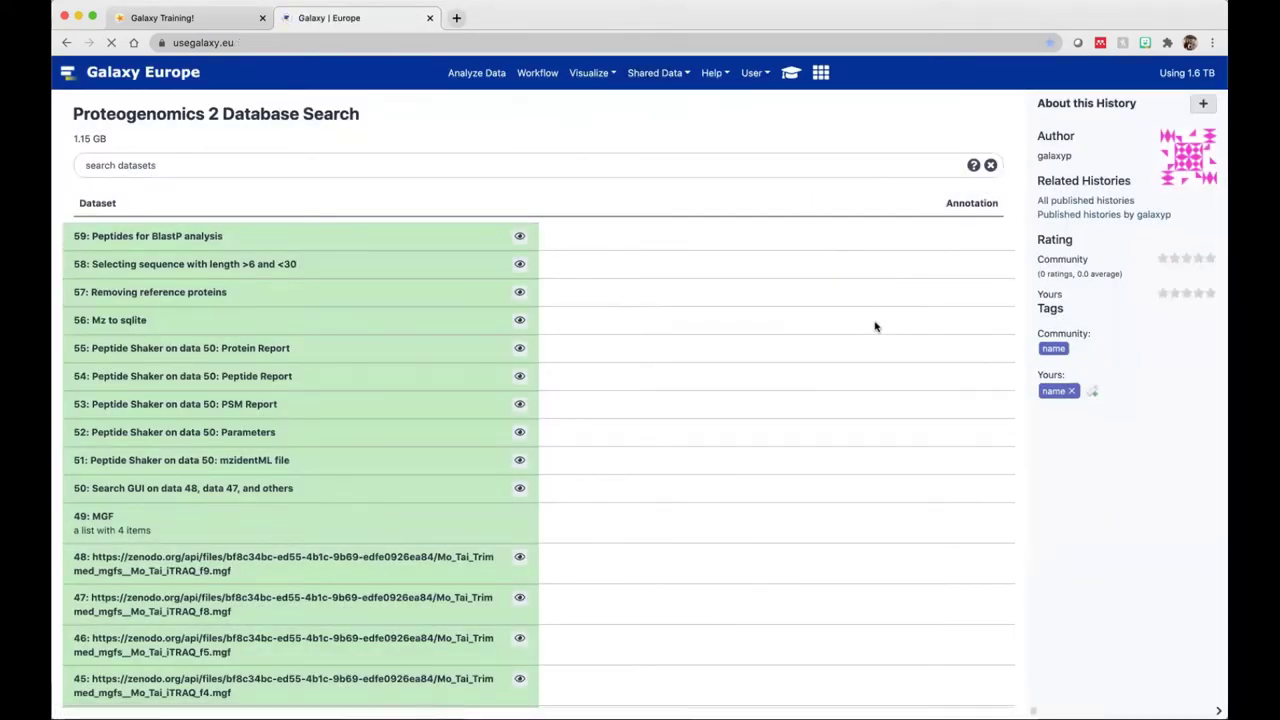
click(466, 80)
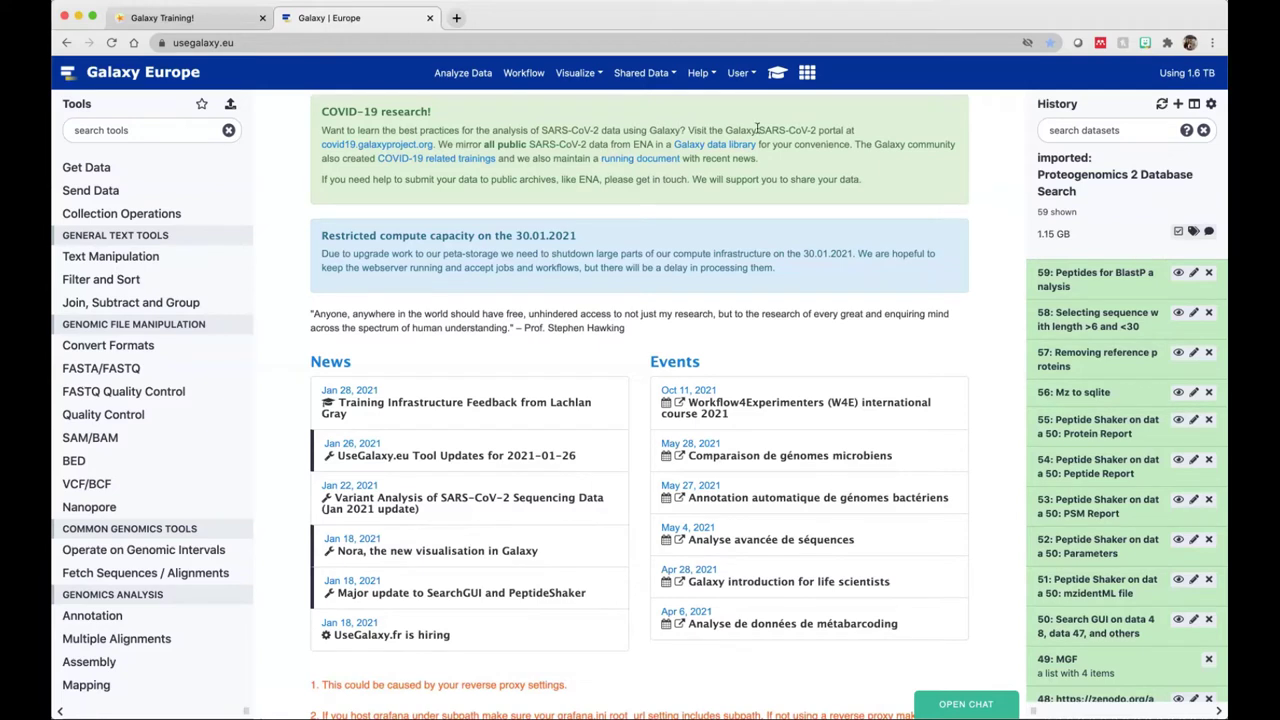
Import GTN Proteogemics3 Novel Peptide Analysis from the published workflows, then view your workflow list.
click(663, 78)
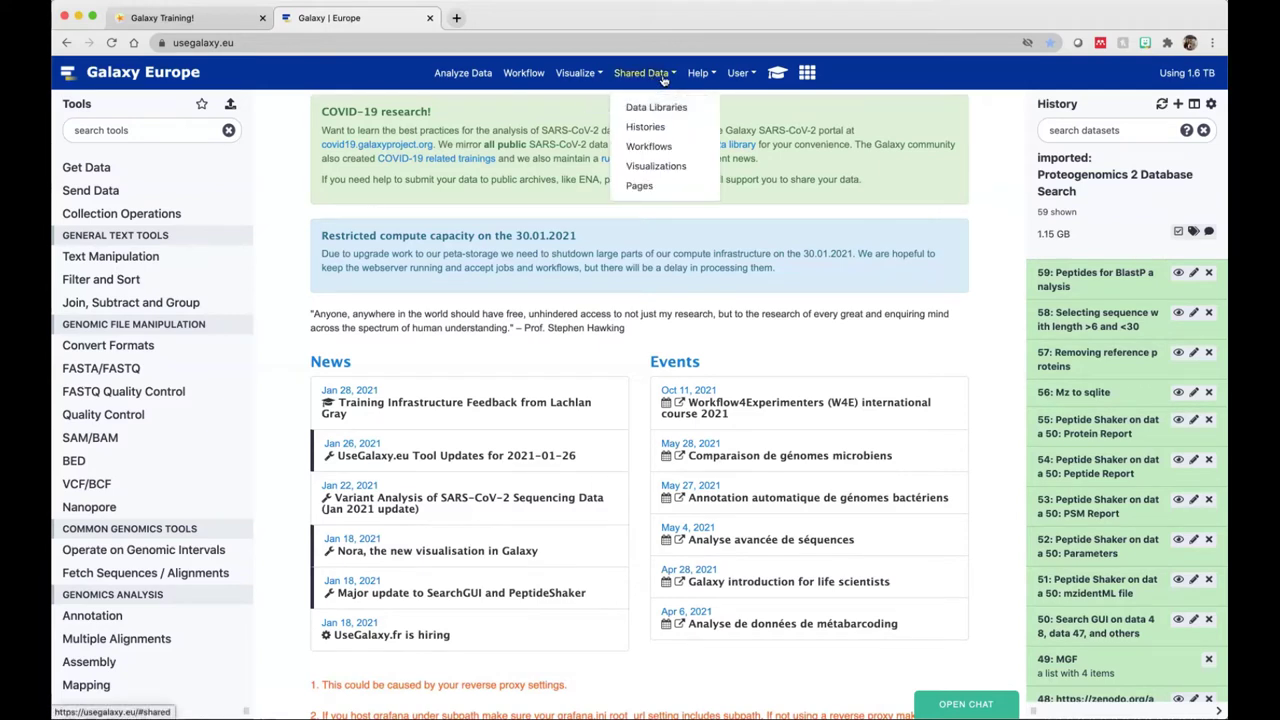
click(660, 148)
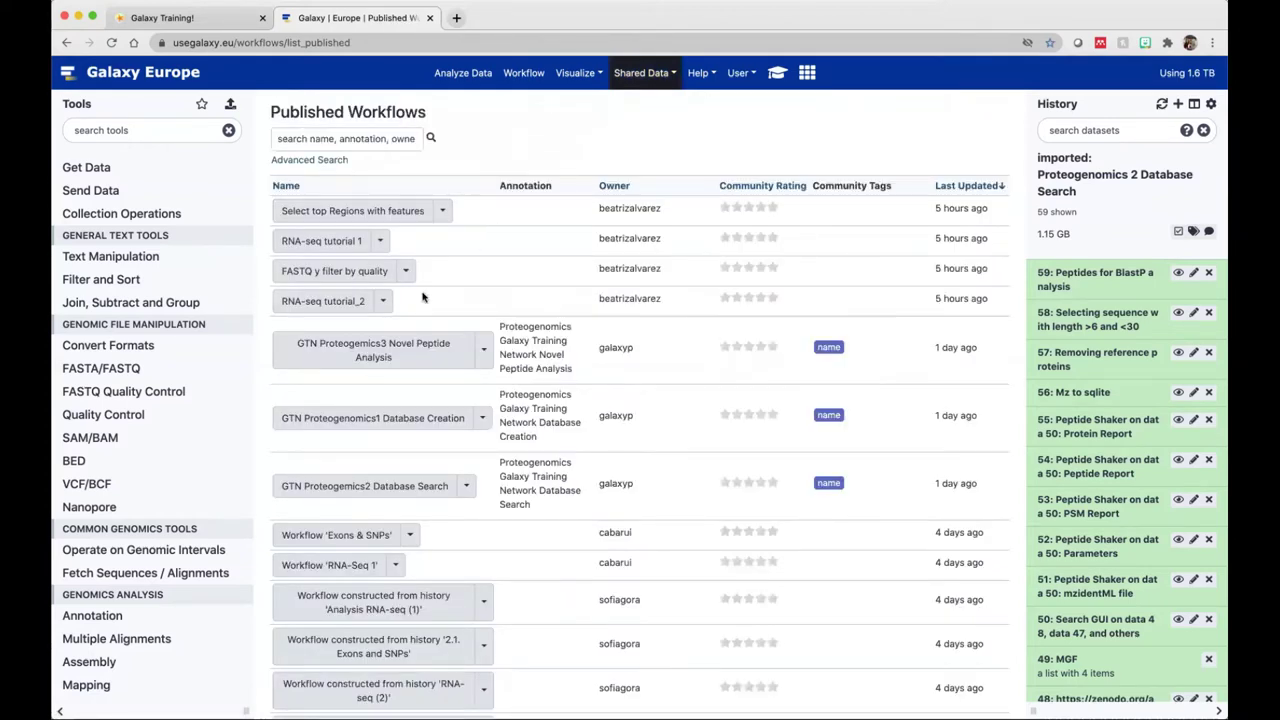
click(485, 355)
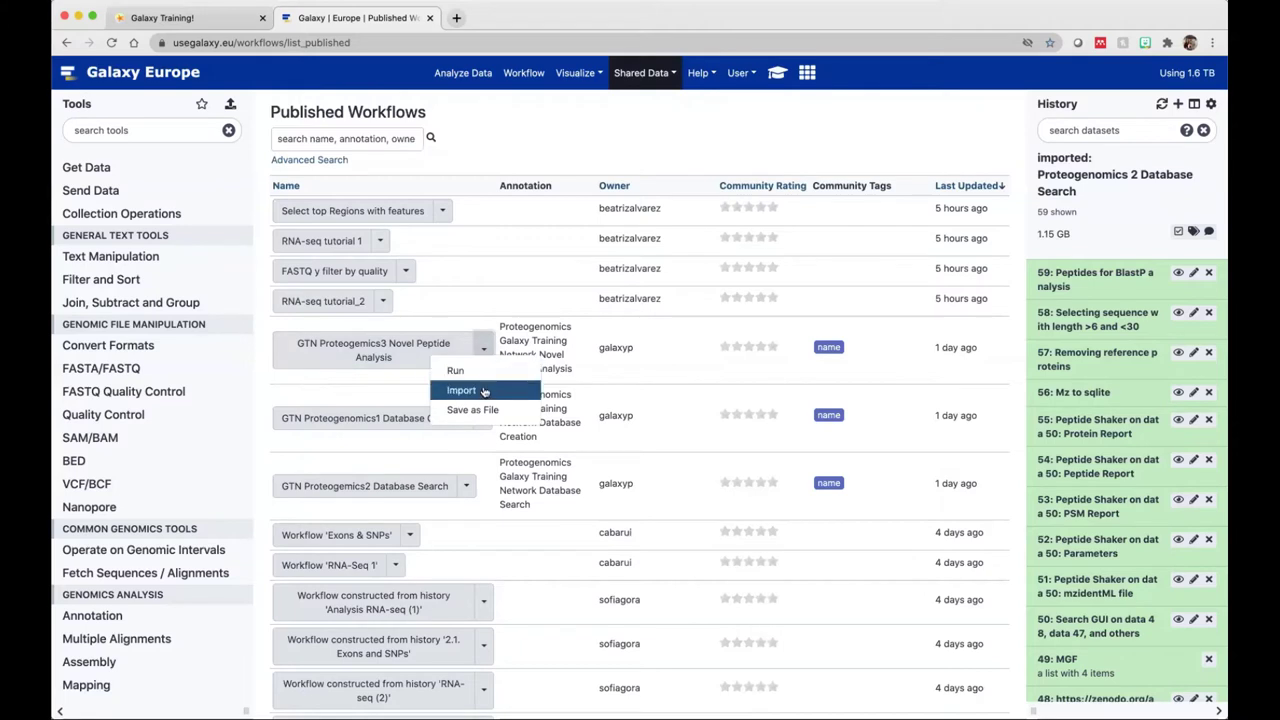
click(462, 390)
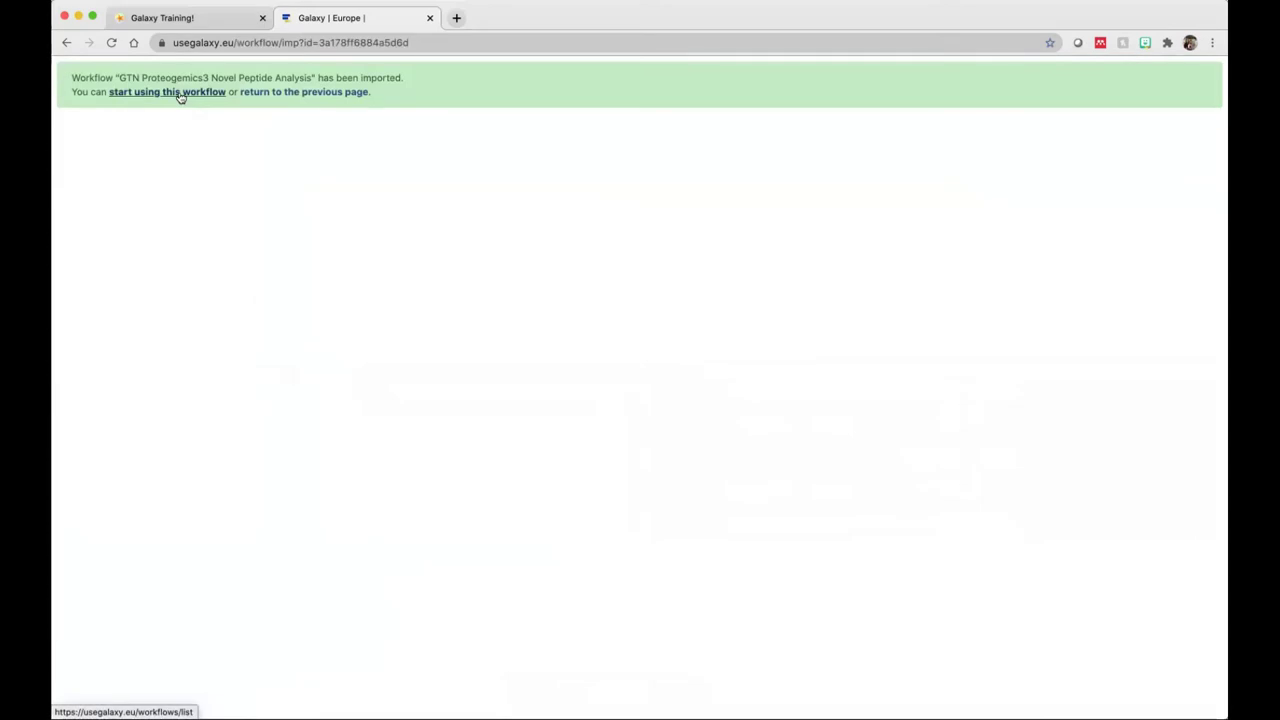
click(180, 93)
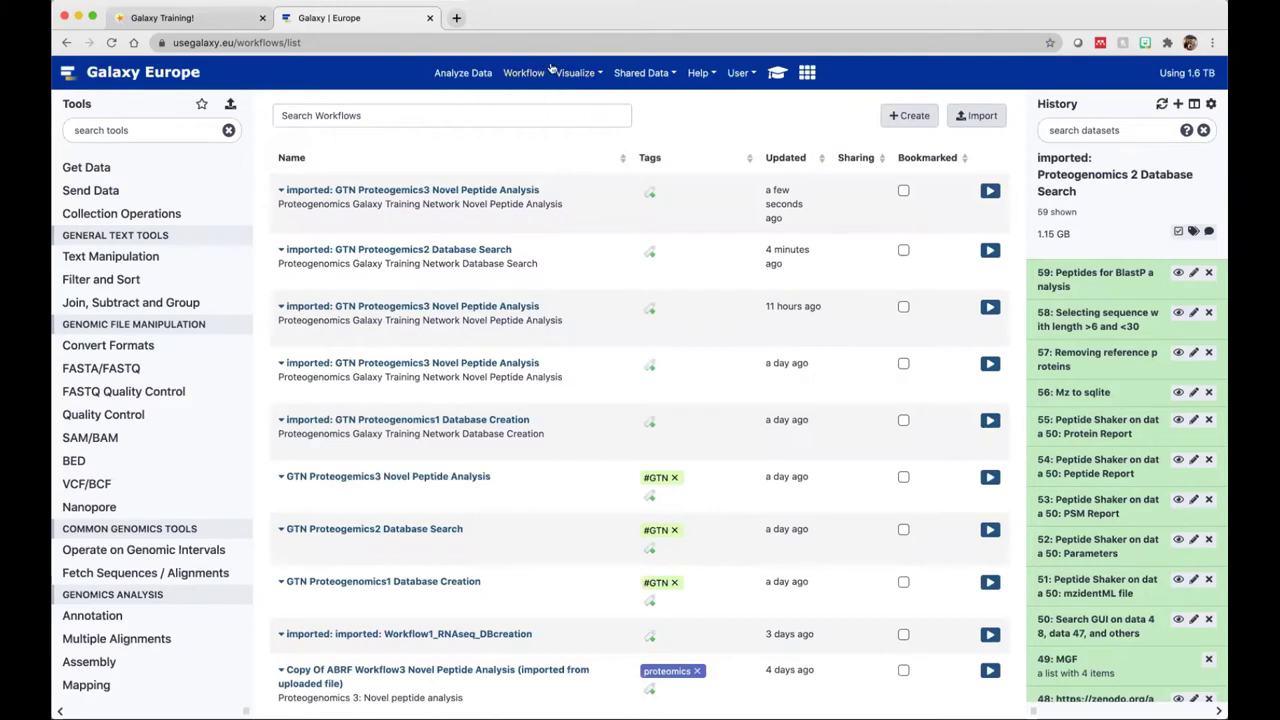
Open the imported workflow in the editor and pan the canvas to see all its steps.
click(282, 191)
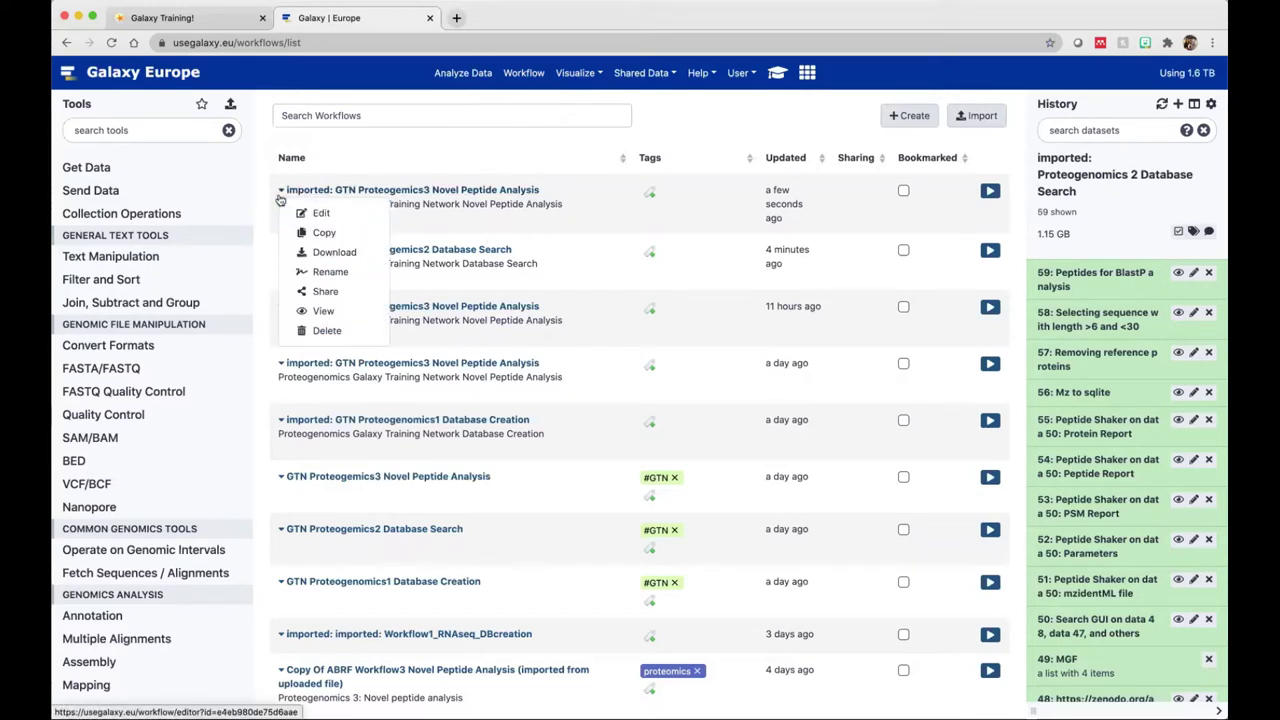
click(344, 218)
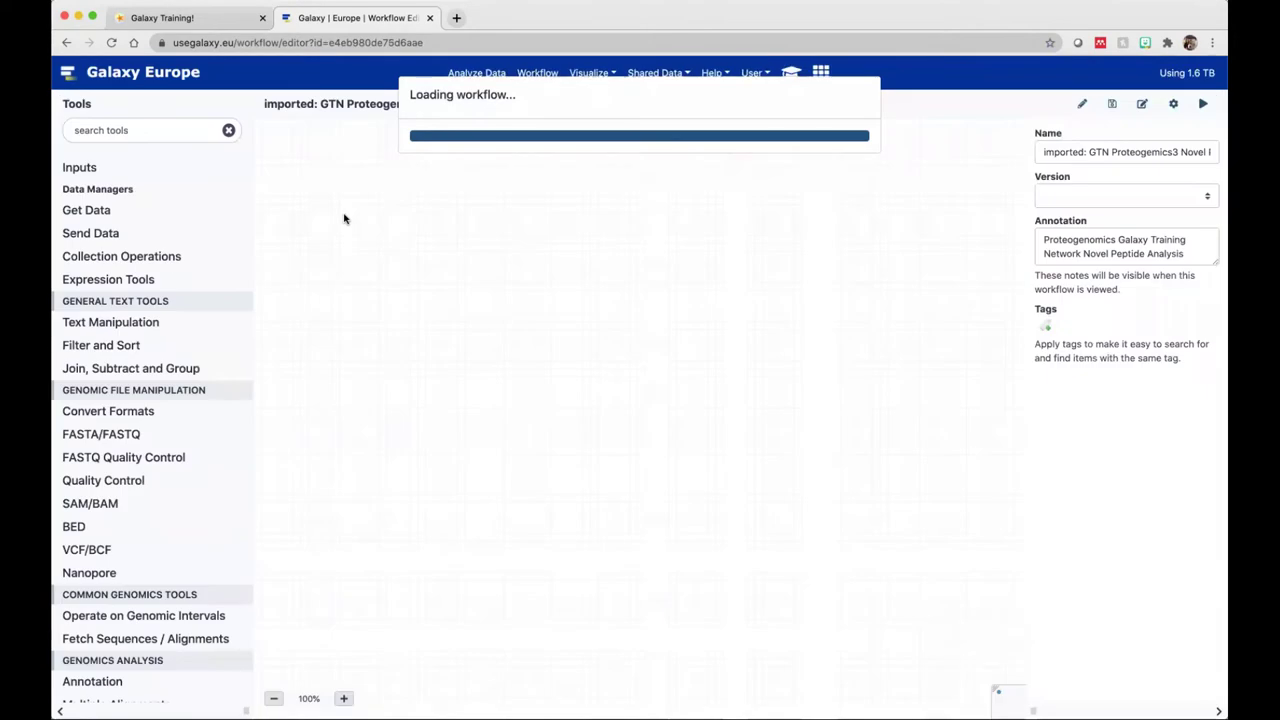
drag(538, 270, 469, 141)
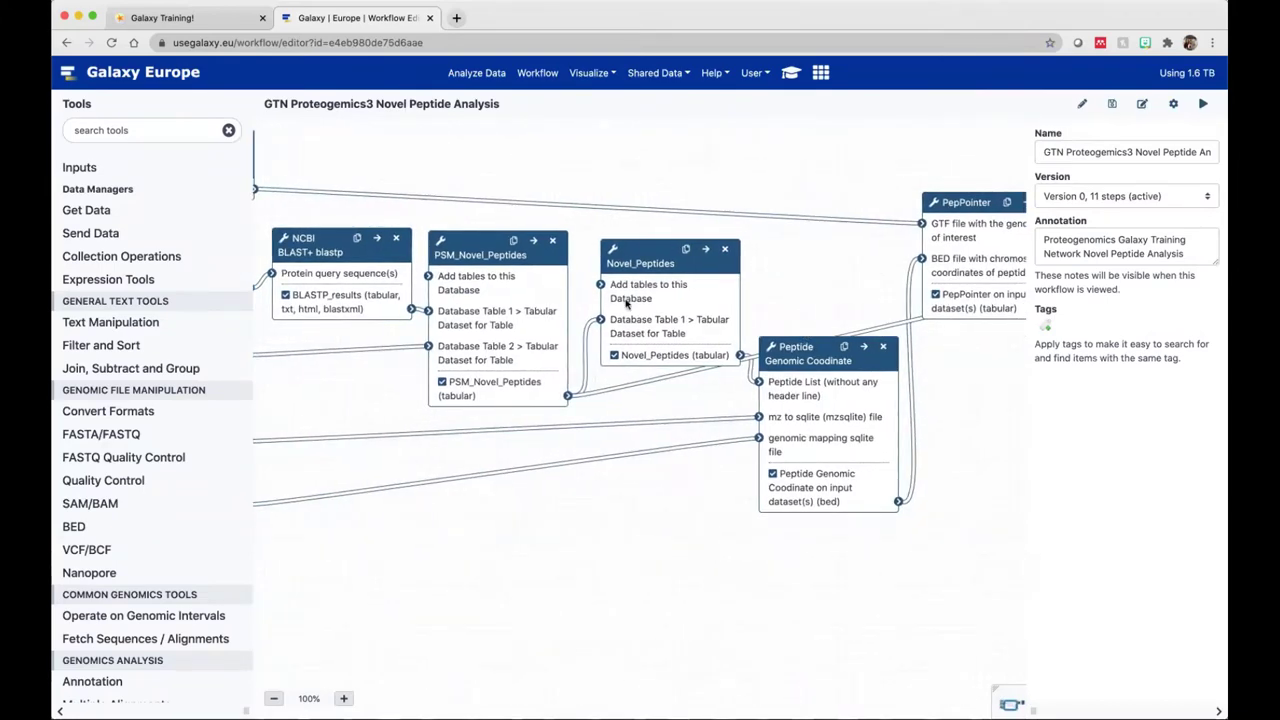
scroll(627, 303, right, 10)
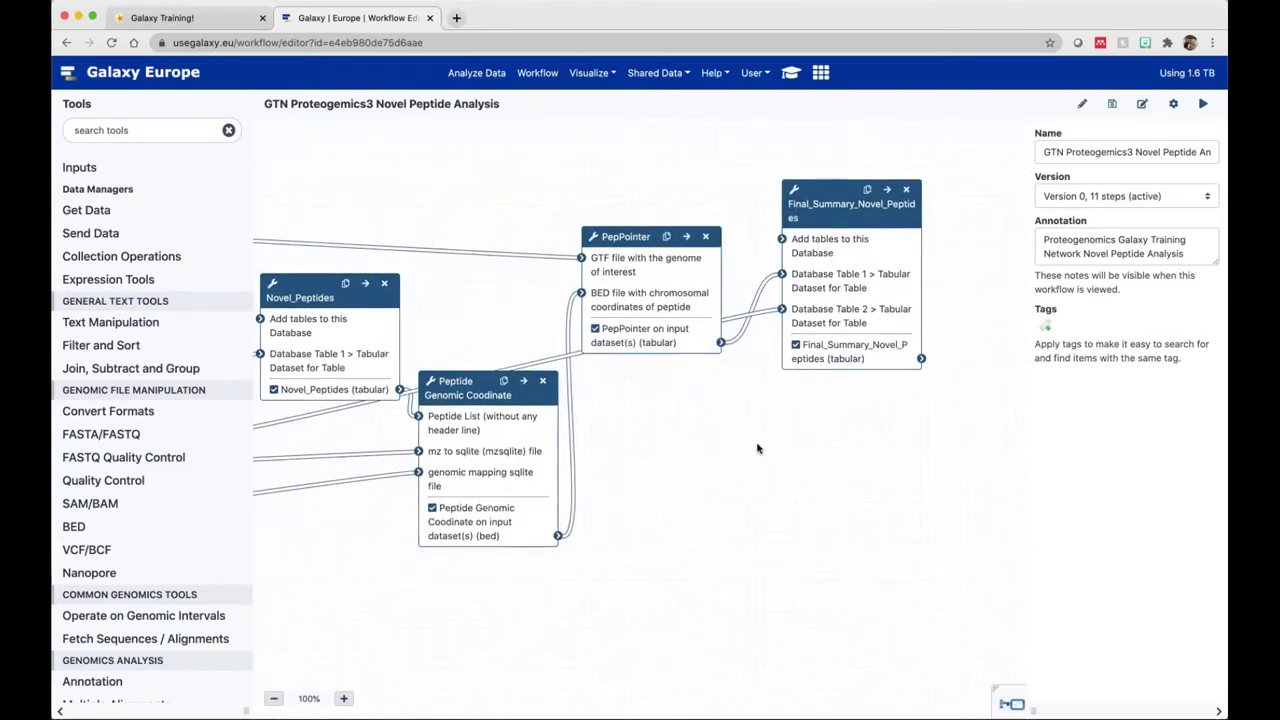
scroll(757, 449, left, 8)
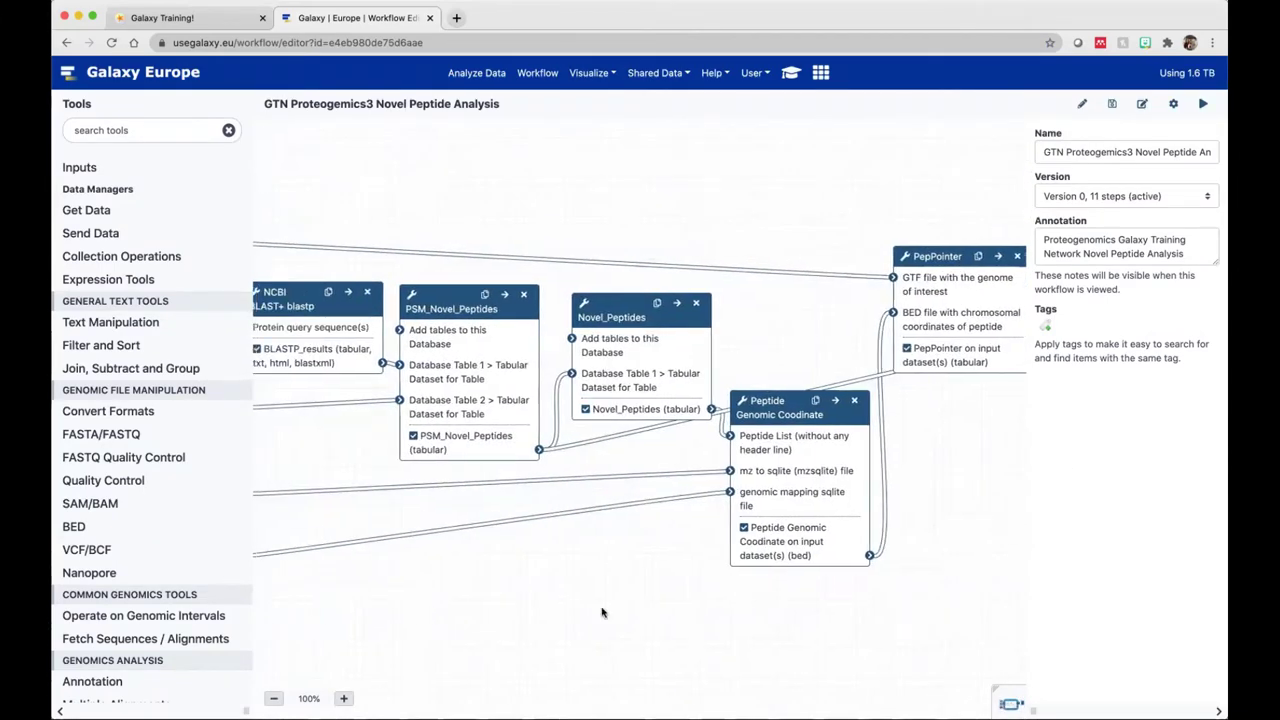
scroll(602, 613, left, 10)
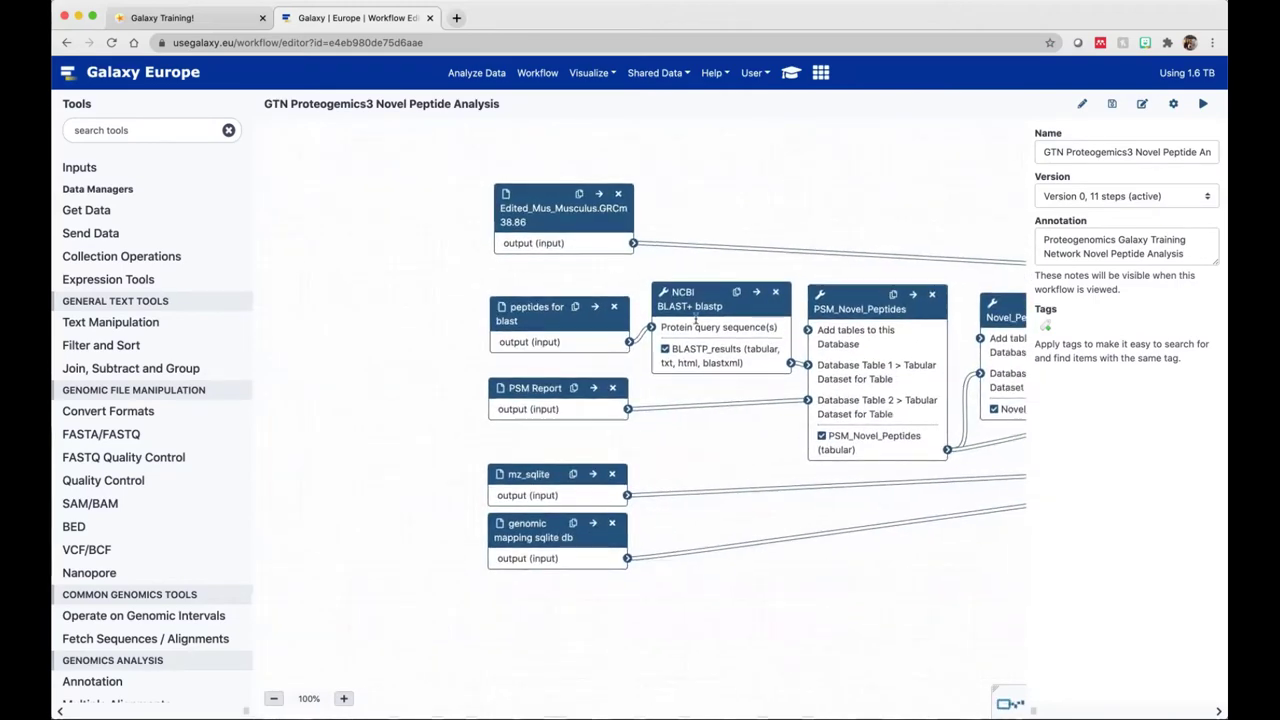
scroll(630, 275, up, 5)
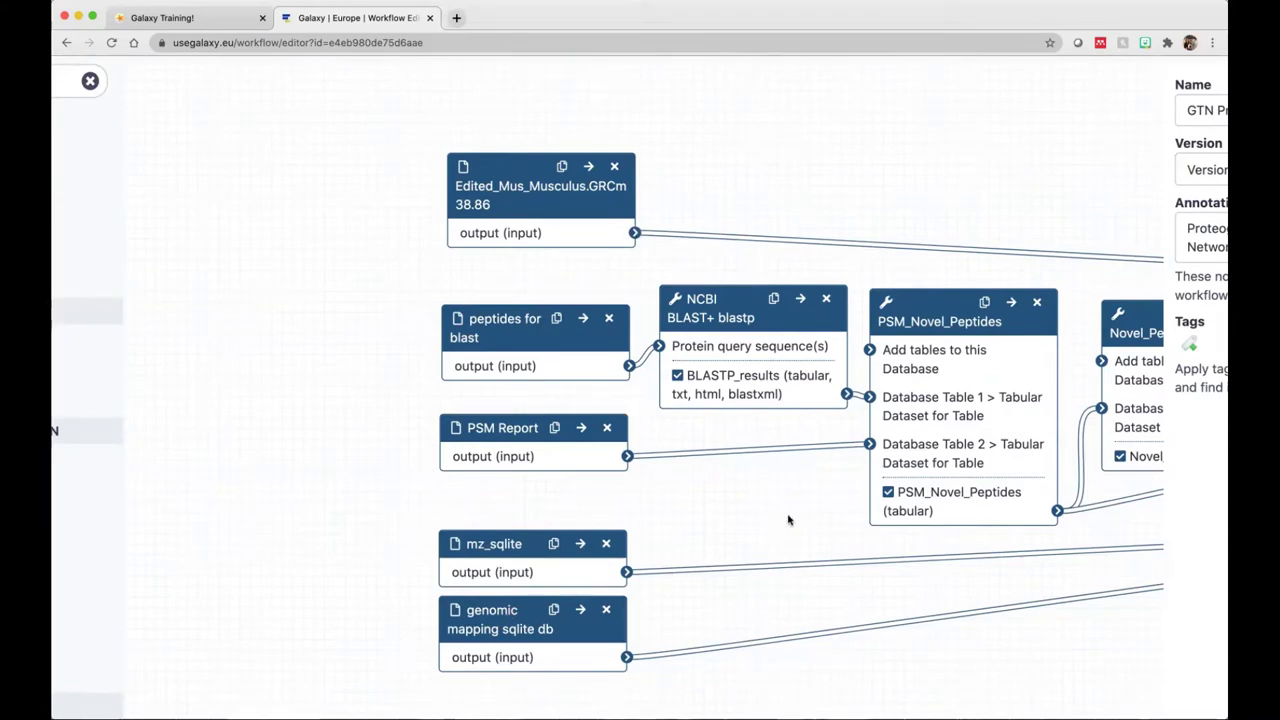
scroll(788, 519, right, 10)
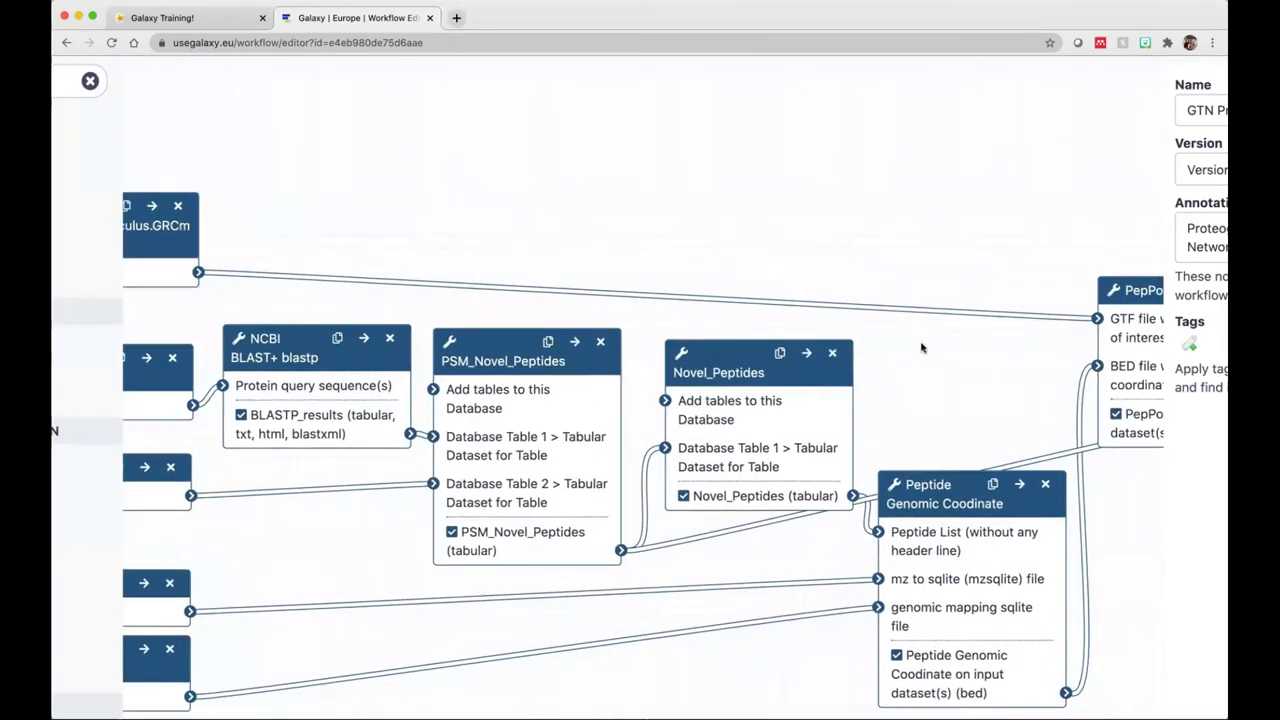
scroll(956, 367, down, 3)
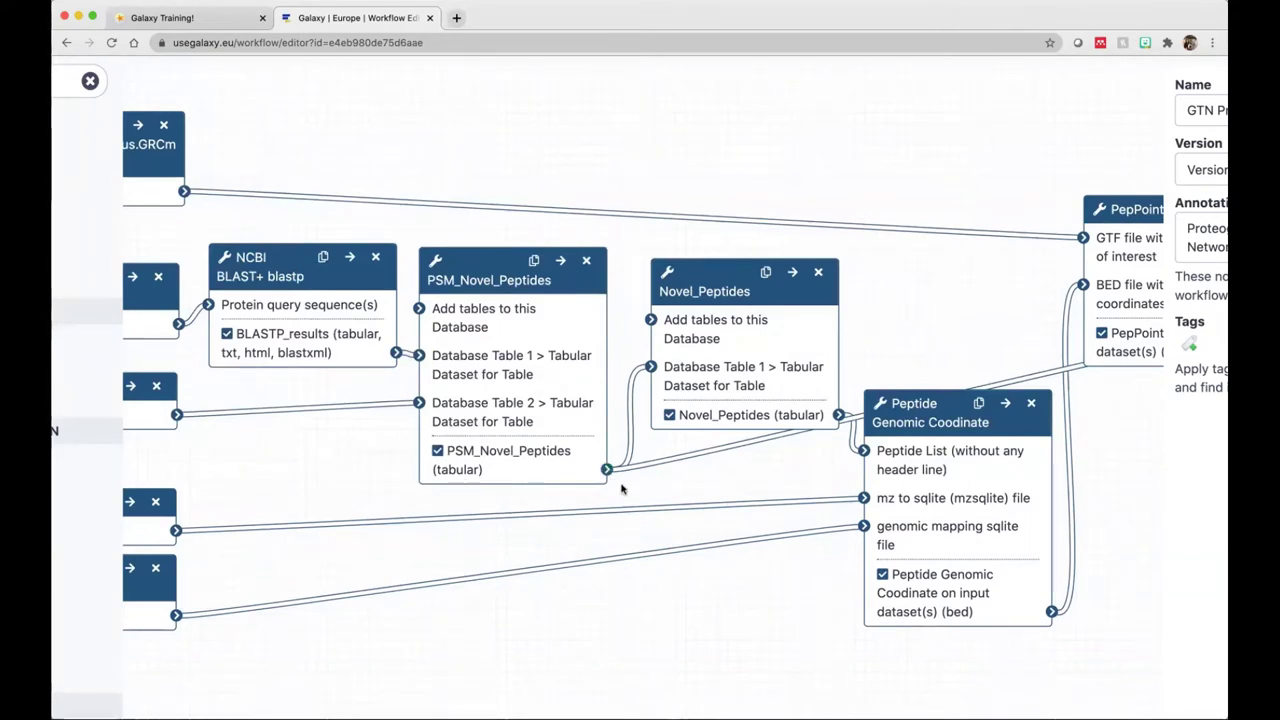
scroll(649, 486, right, 5)
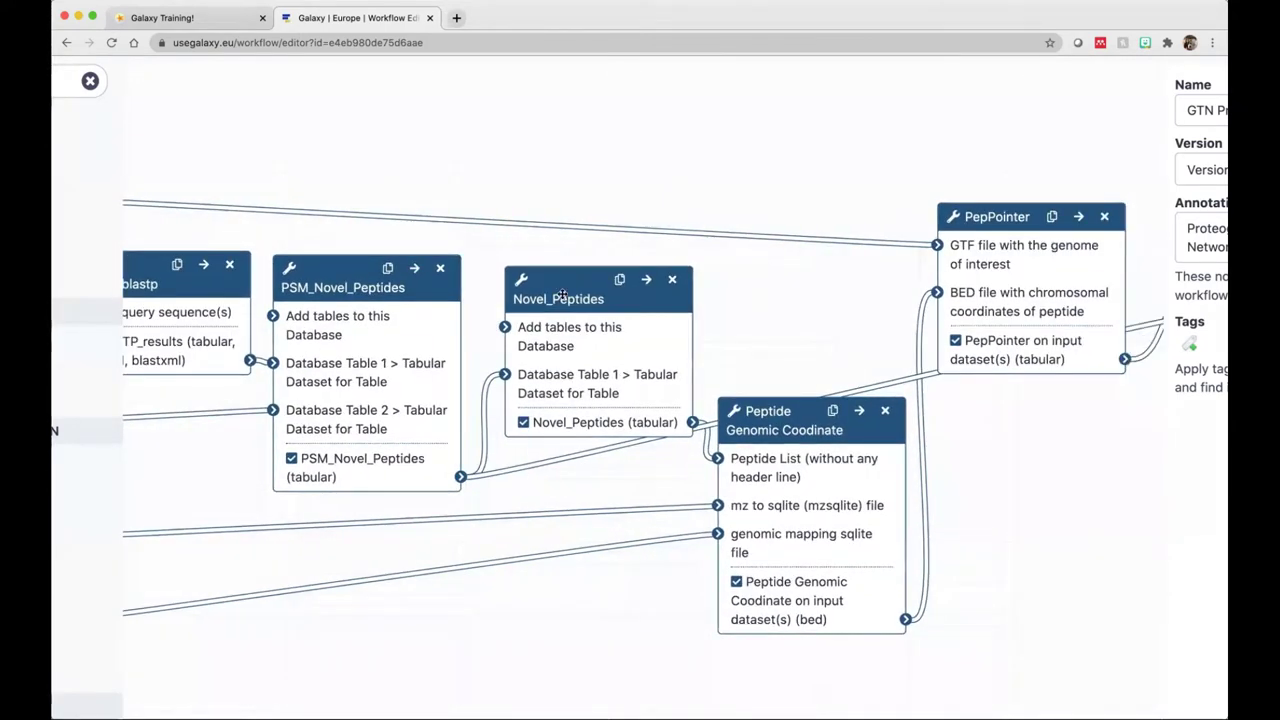
Inspect the Novel_Peptides, Peptide Genomic Coodinate, PepPointer and Final_Summary_Novel_Peptides step settings.
click(562, 295)
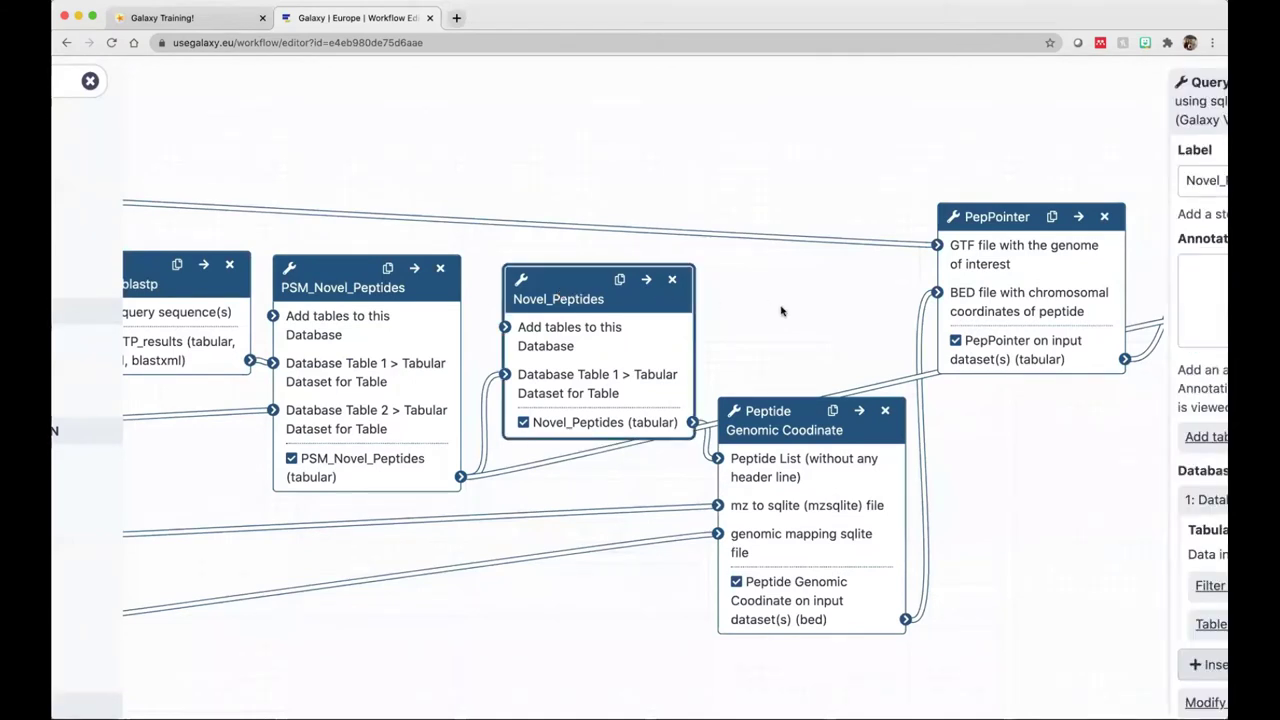
scroll(640, 283, right, 5)
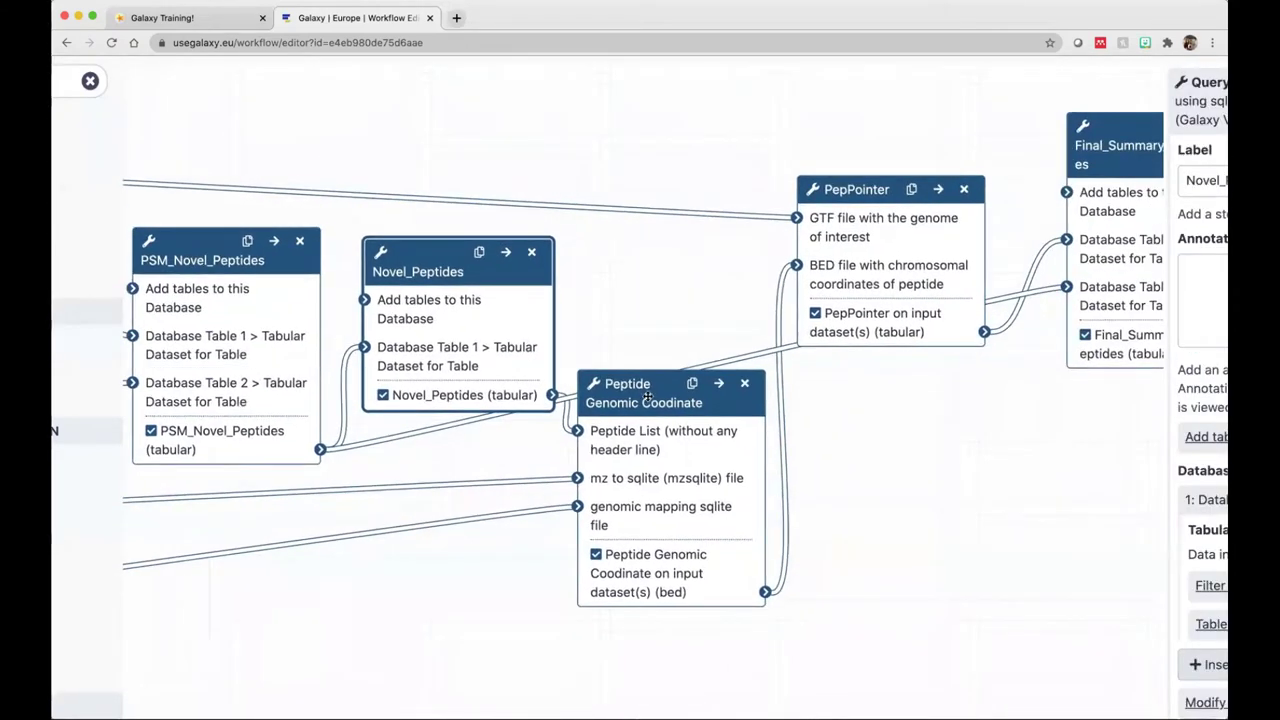
click(648, 396)
scroll(630, 535, right, 5)
scroll(630, 535, up, 2)
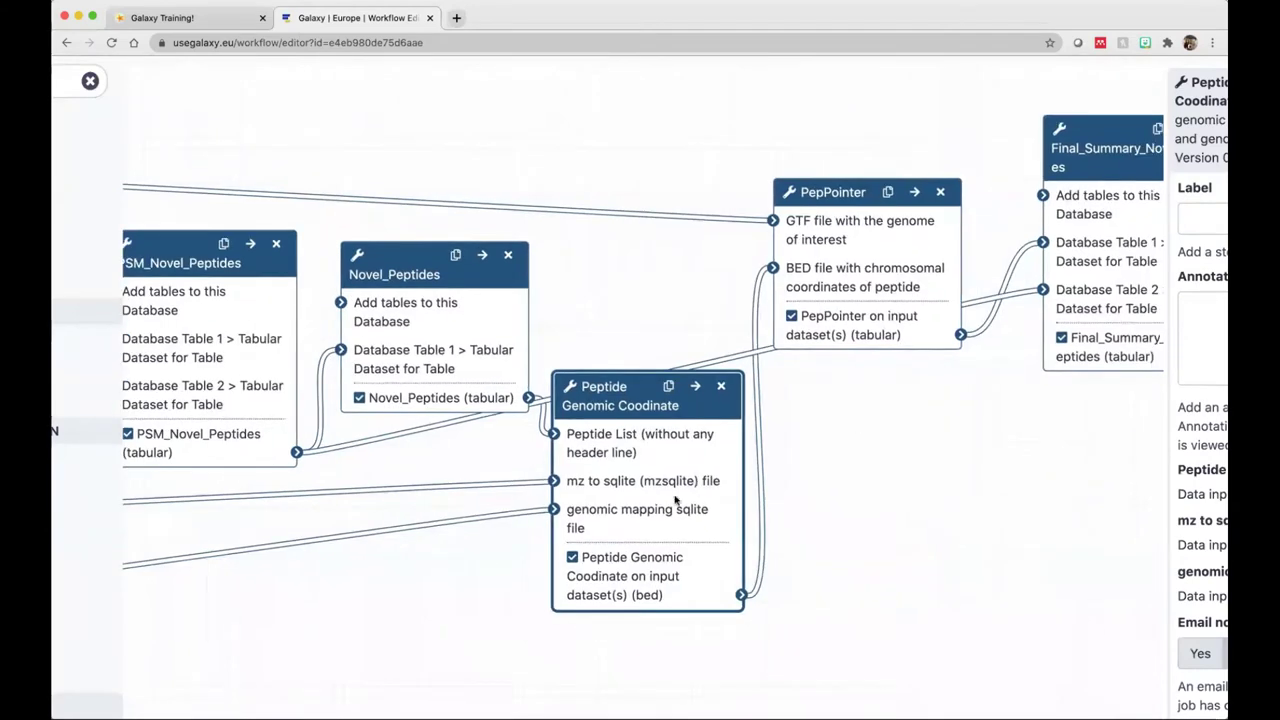
scroll(630, 535, right, 3)
scroll(630, 535, up, 2)
click(595, 316)
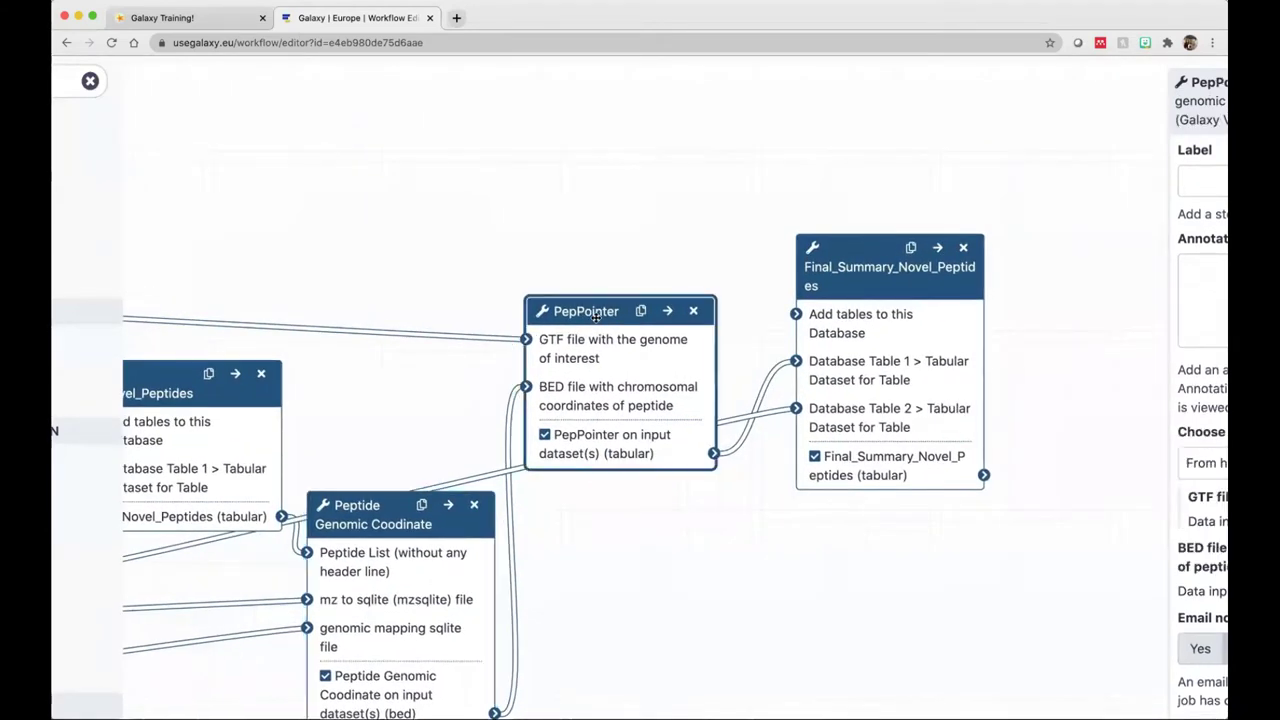
click(856, 284)
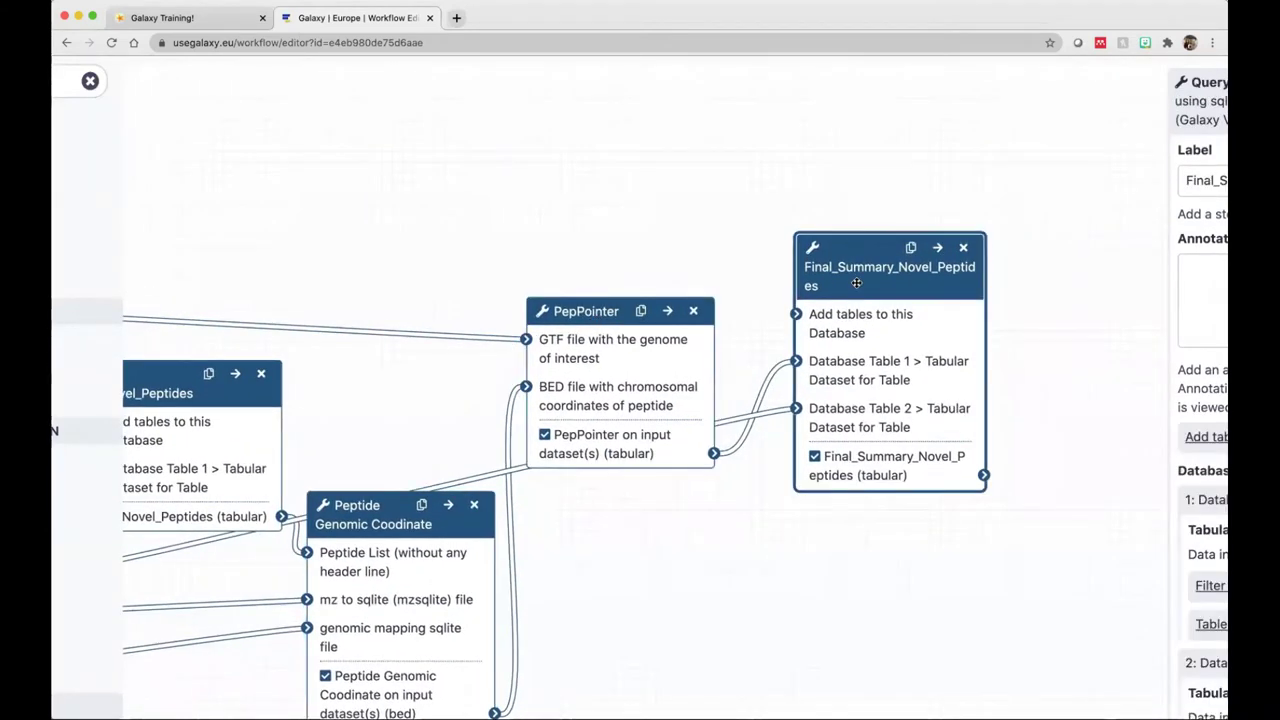